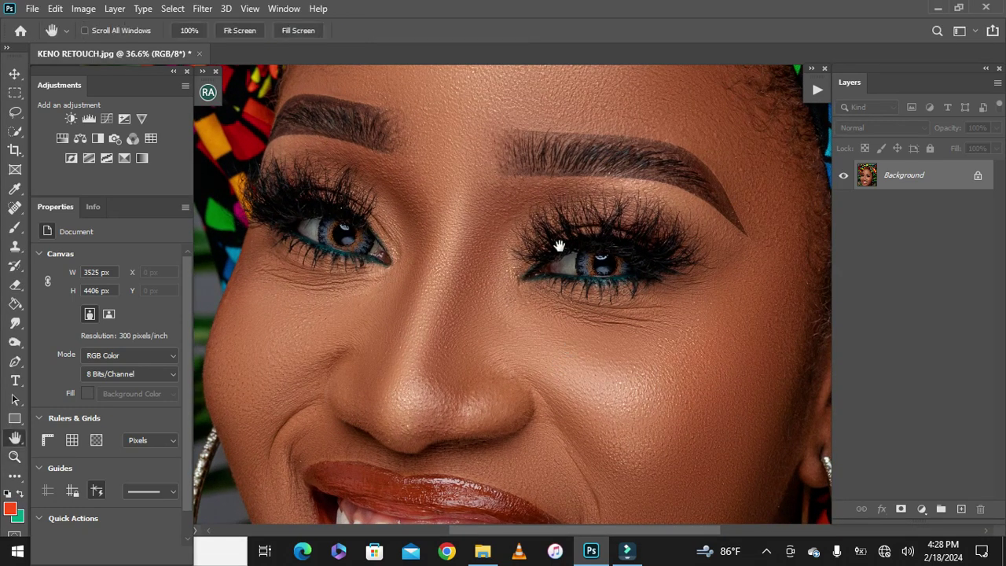
- Pan across the forehead, mouth and eye, then fit the whole portrait on screen
drag(555, 195, 557, 411)
drag(546, 330, 539, 99)
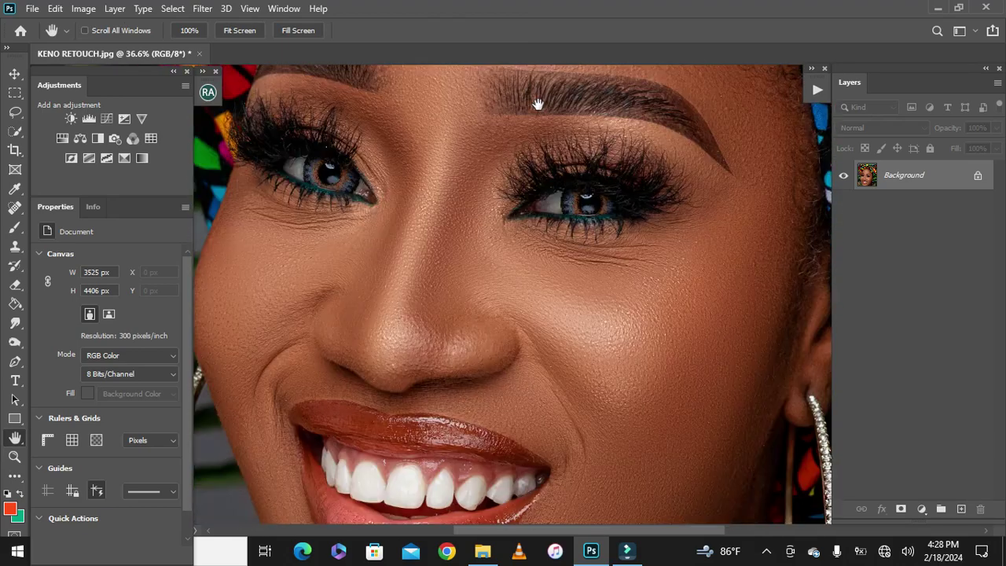
mouse_move(568, 479)
mouse_down()
mouse_move(582, 280)
mouse_move(596, 261)
mouse_up()
mouse_move(582, 464)
mouse_down()
mouse_move(703, 202)
mouse_move(619, 223)
mouse_up()
right_click(619, 223)
click(638, 229)
- Duplicate the Background layer, zoom in on the eyes, then fit the image back on screen
drag(939, 175, 961, 509)
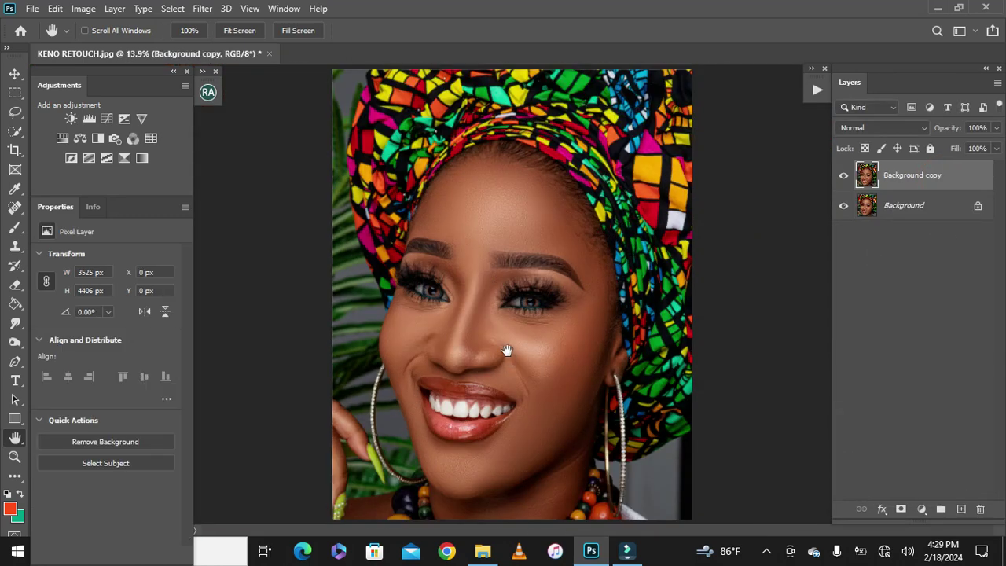
click(14, 456)
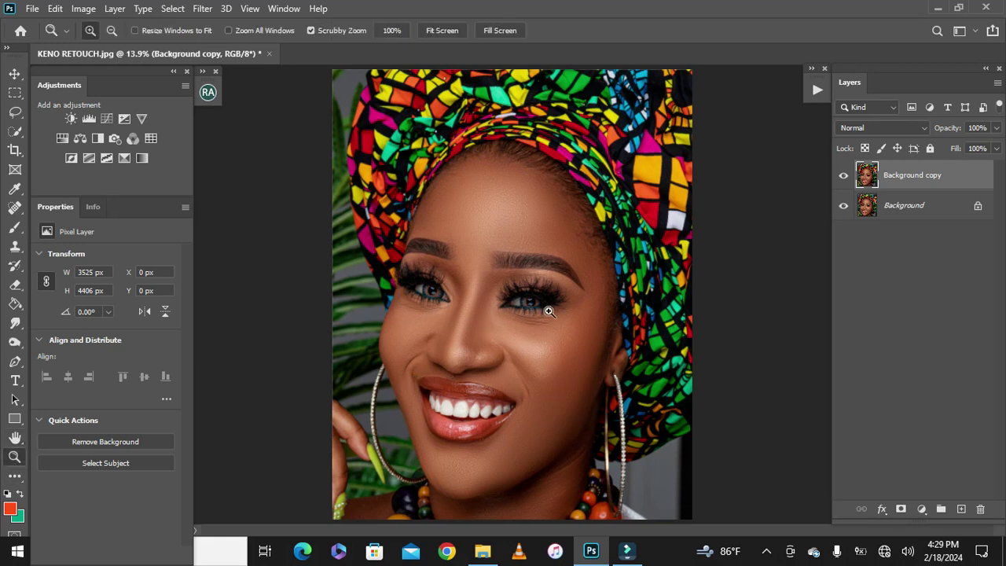
drag(549, 311, 539, 287)
right_click(539, 305)
click(554, 308)
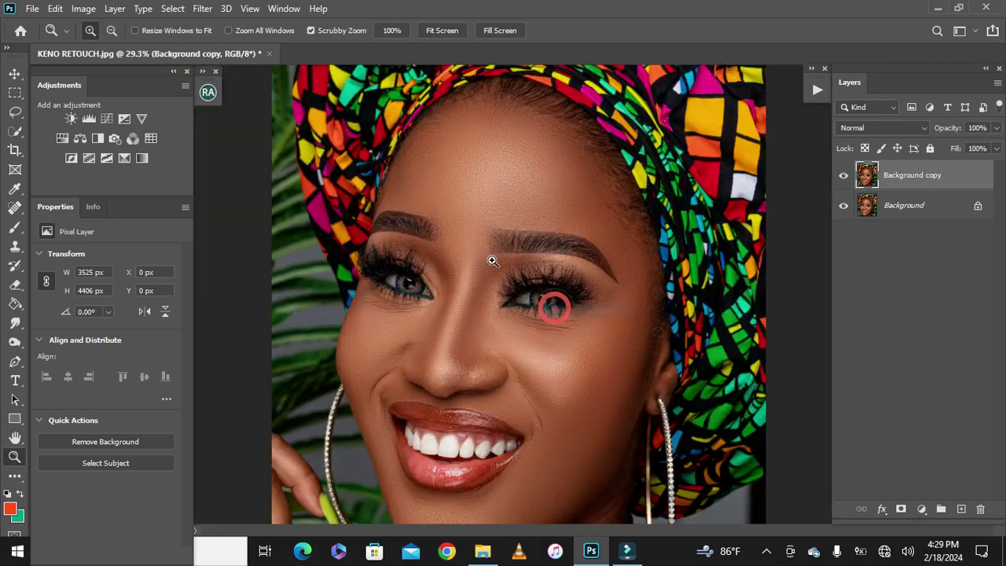
key(ctrl+0)
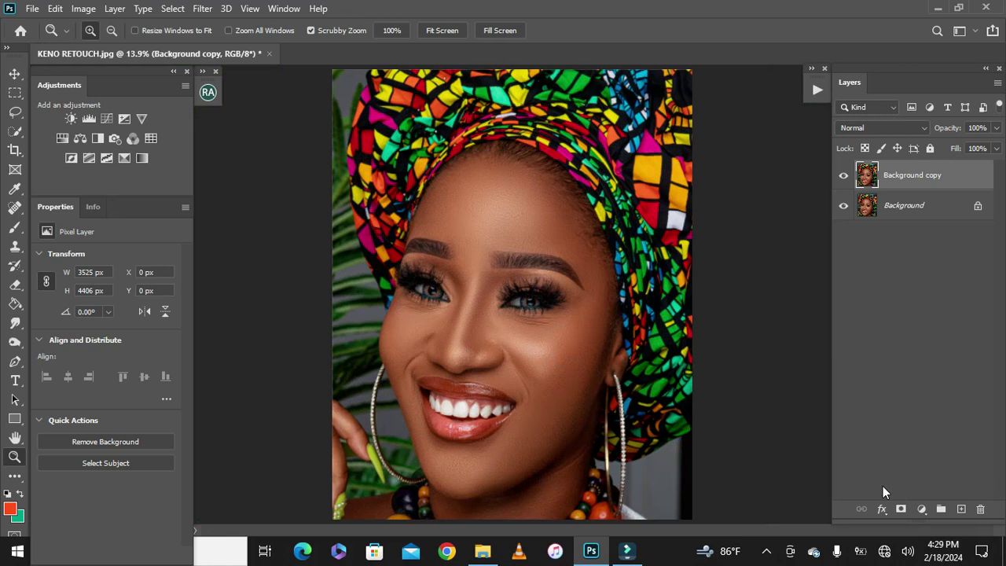
- Add a Gradient Map adjustment layer set to Soft Light blending at 50% opacity
click(921, 511)
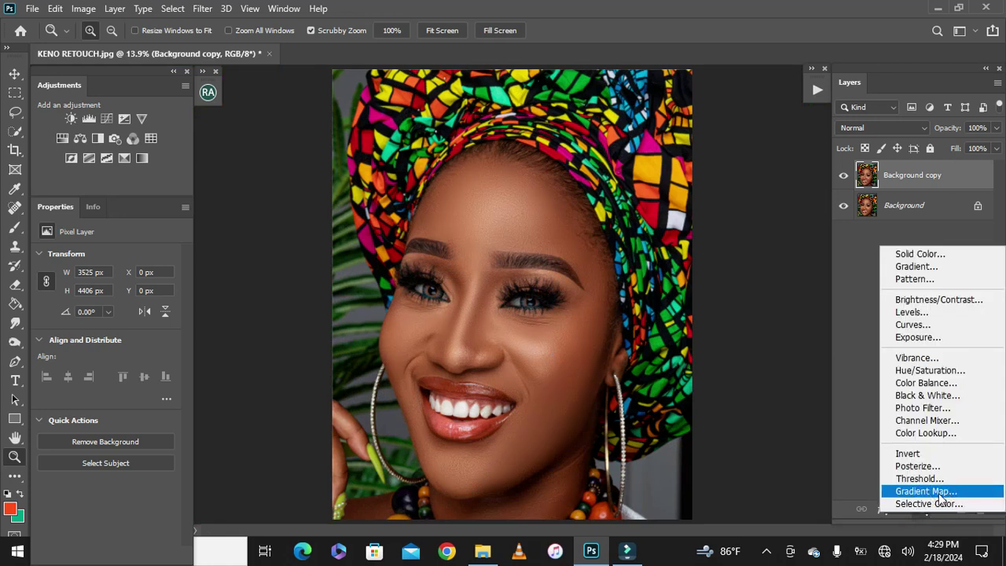
click(931, 491)
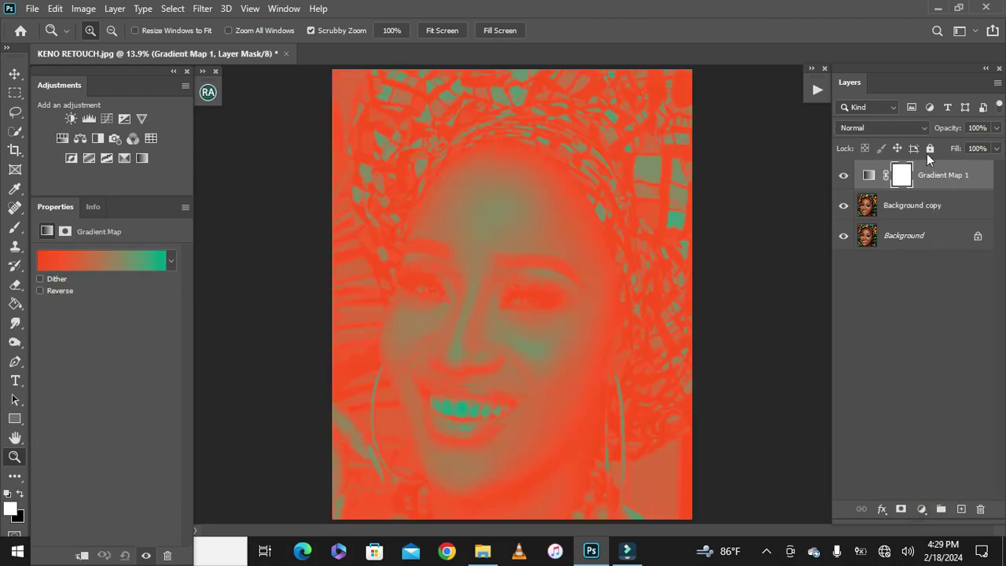
click(908, 128)
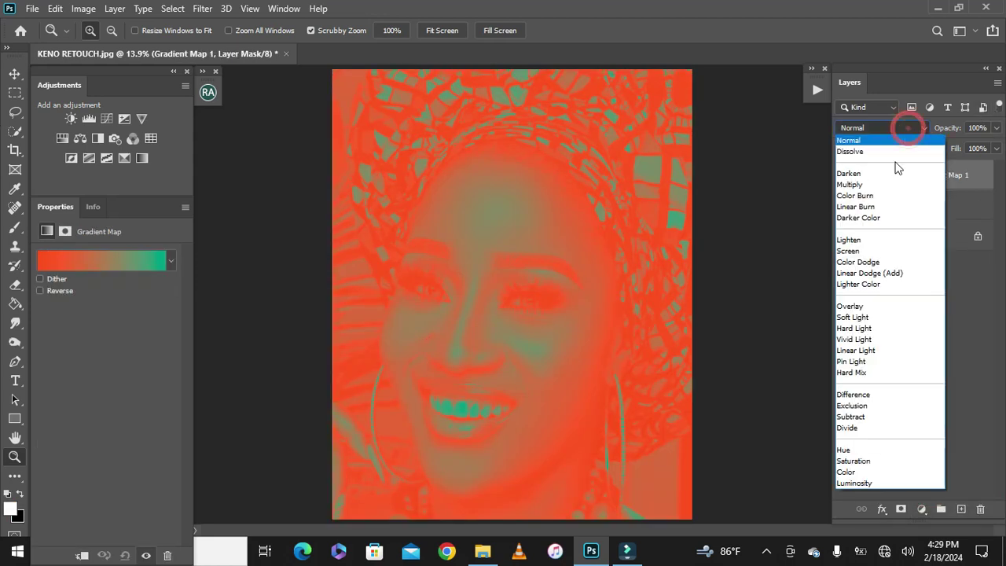
click(854, 317)
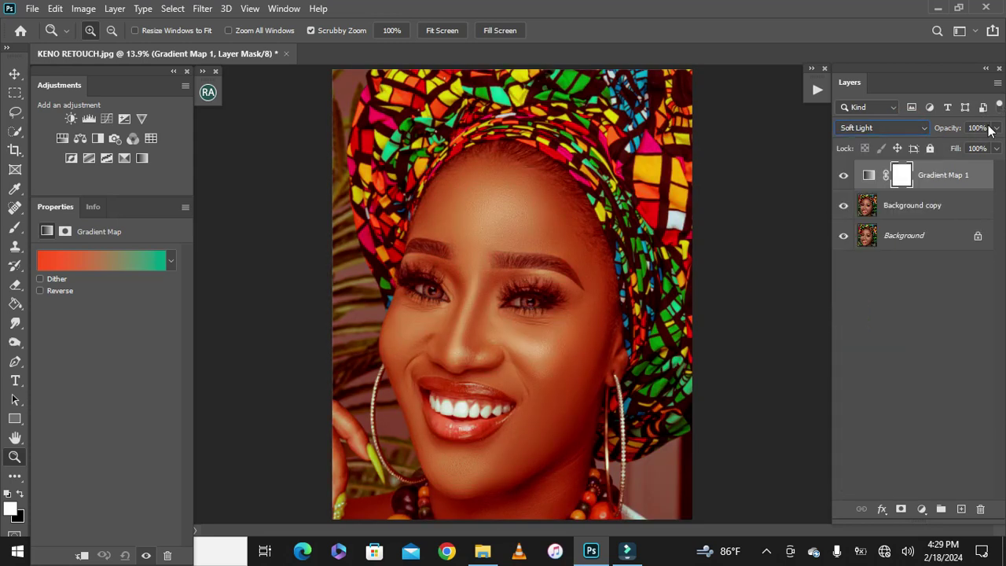
click(951, 134)
text(50)
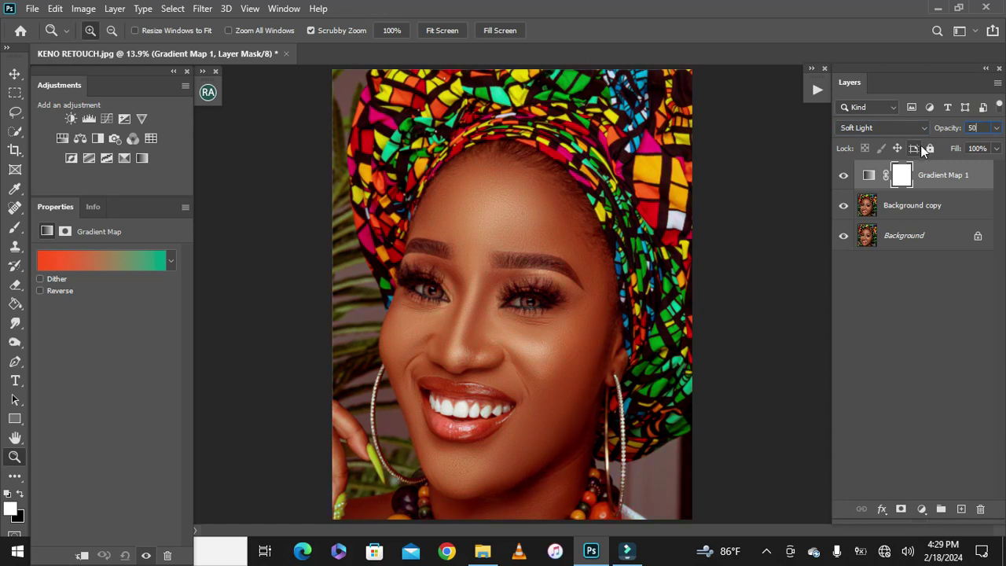
click(949, 174)
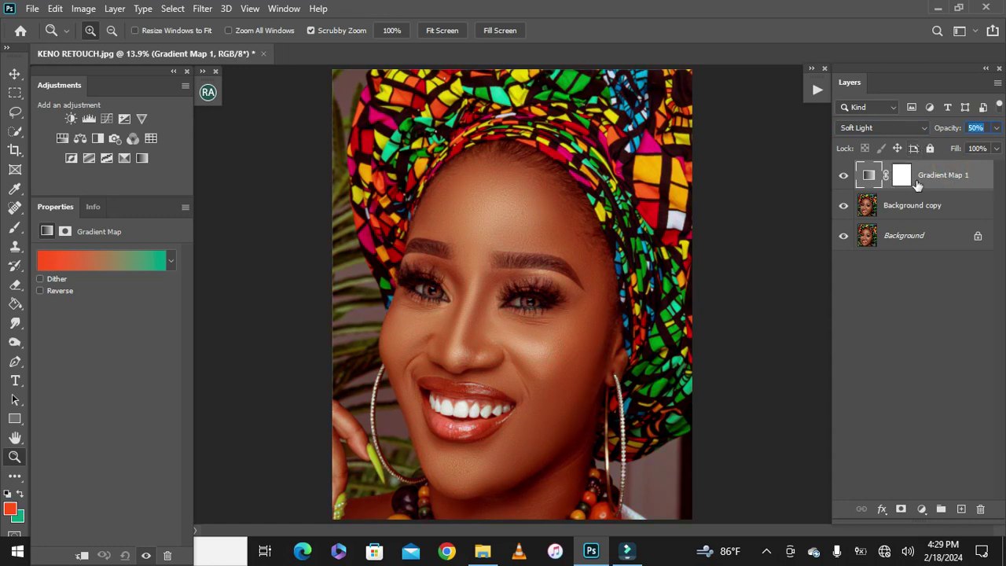
- Make the gradient map a Noise gradient with roughness 8
click(79, 258)
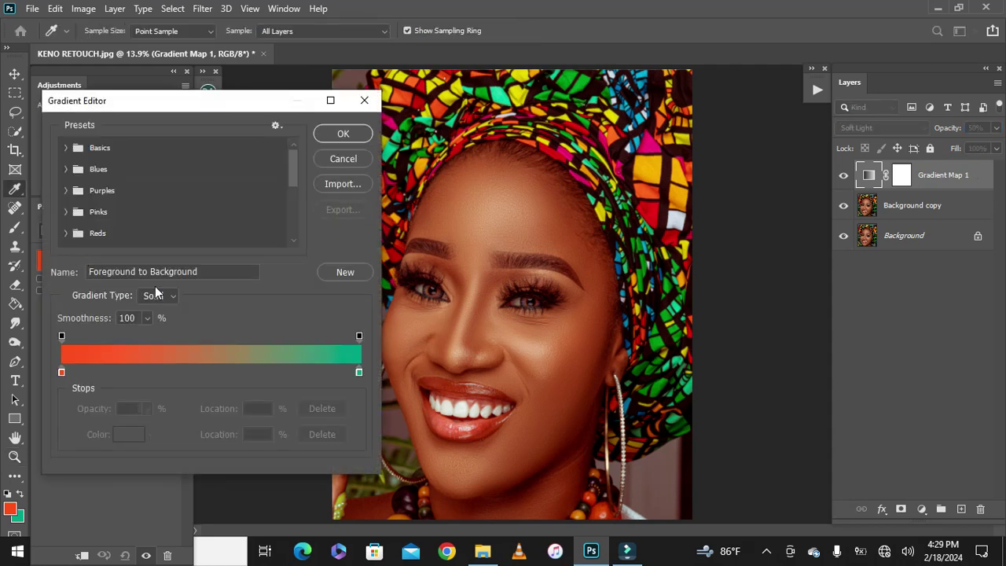
click(151, 321)
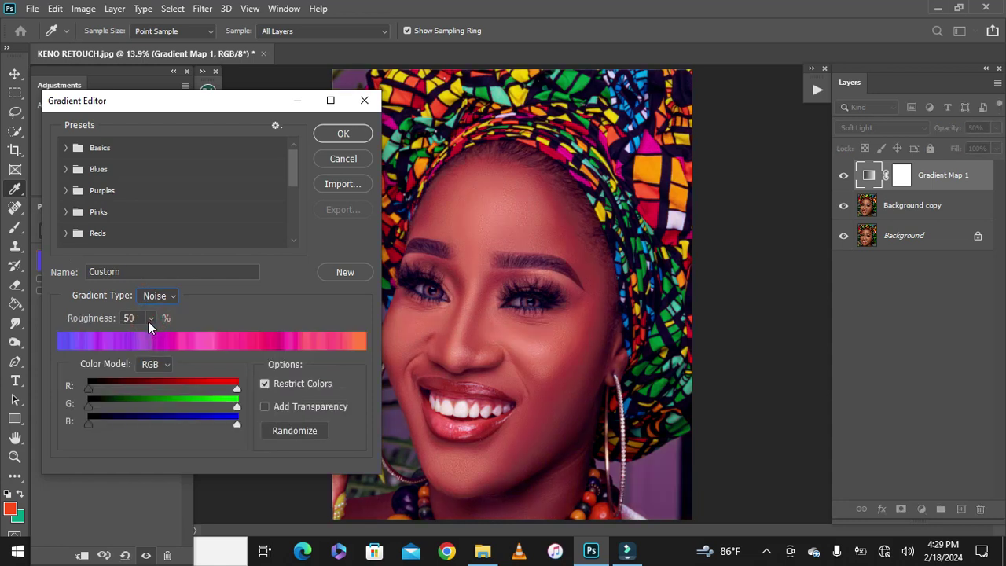
click(151, 317)
text(8)
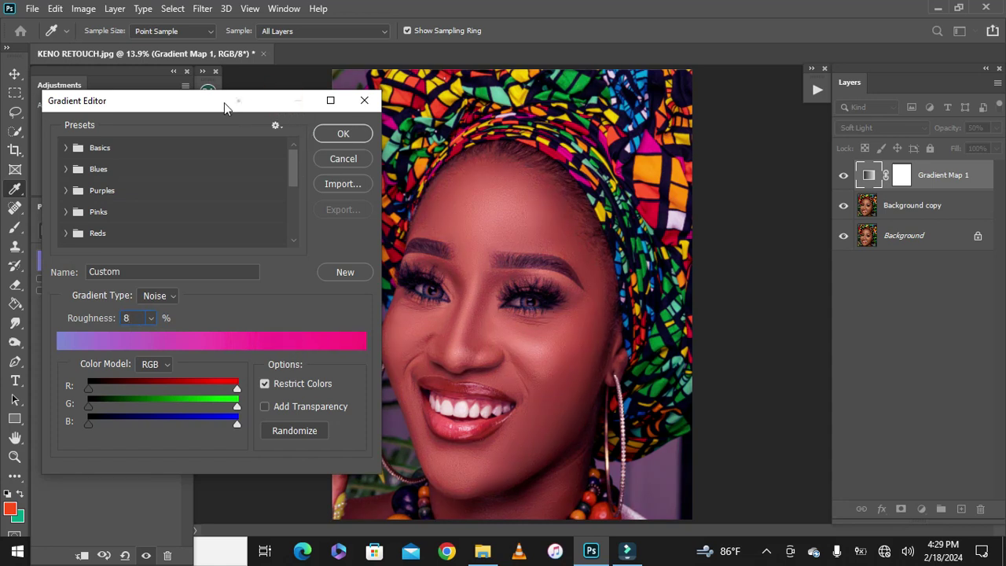
drag(249, 107, 216, 93)
- Randomize the noise gradient until it runs brownish-red to green, and accept it
click(253, 414)
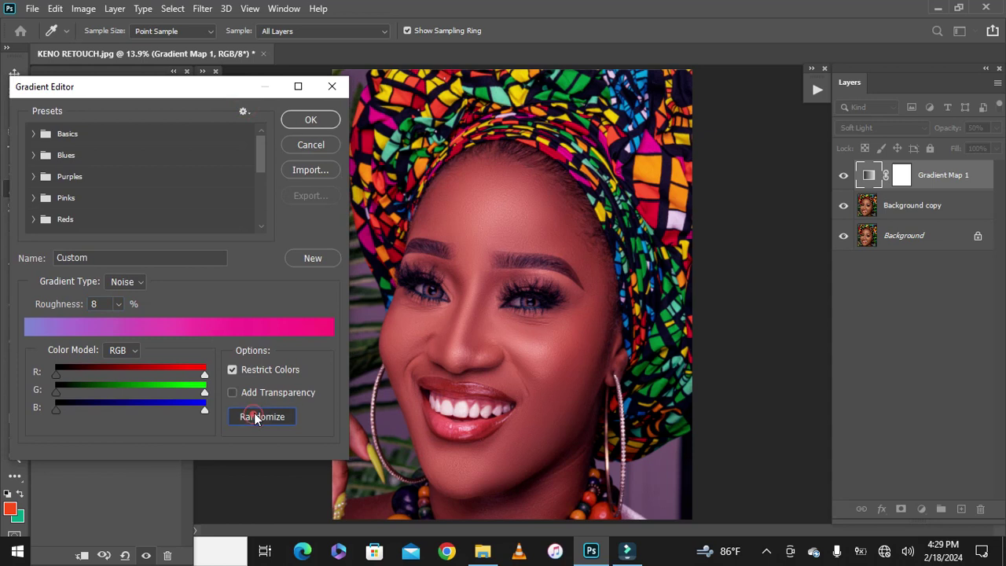
click(254, 416)
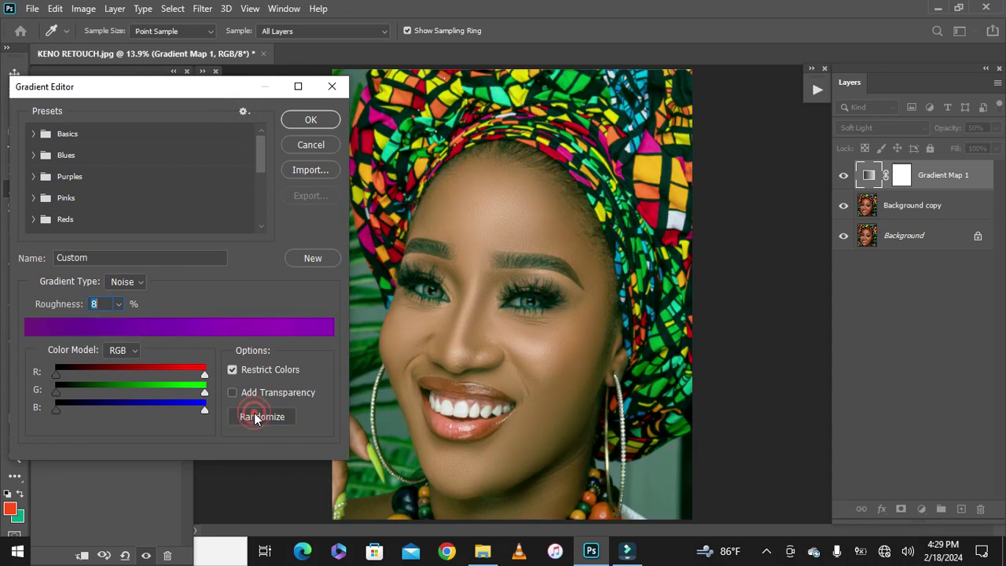
click(254, 417)
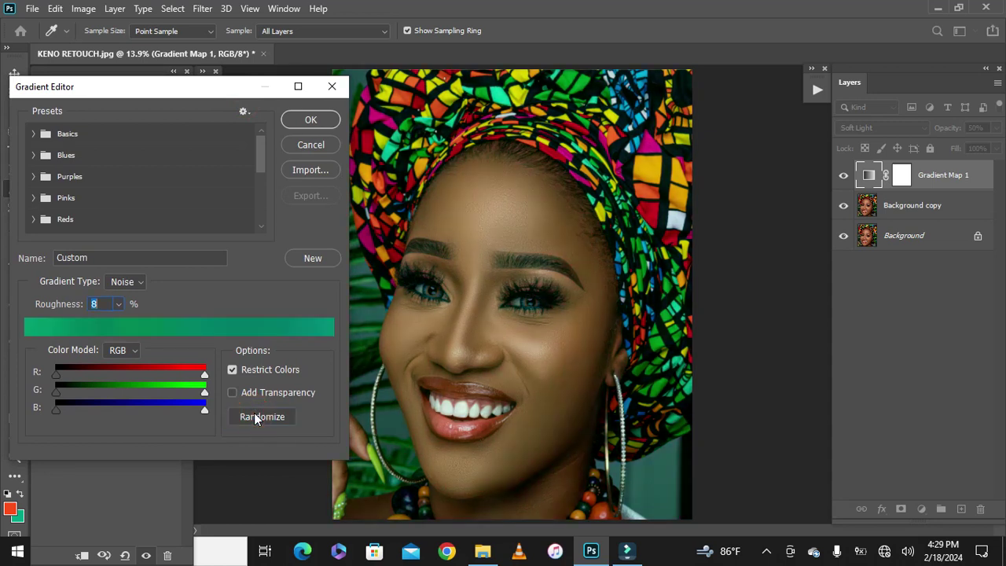
click(254, 417)
click(254, 417)
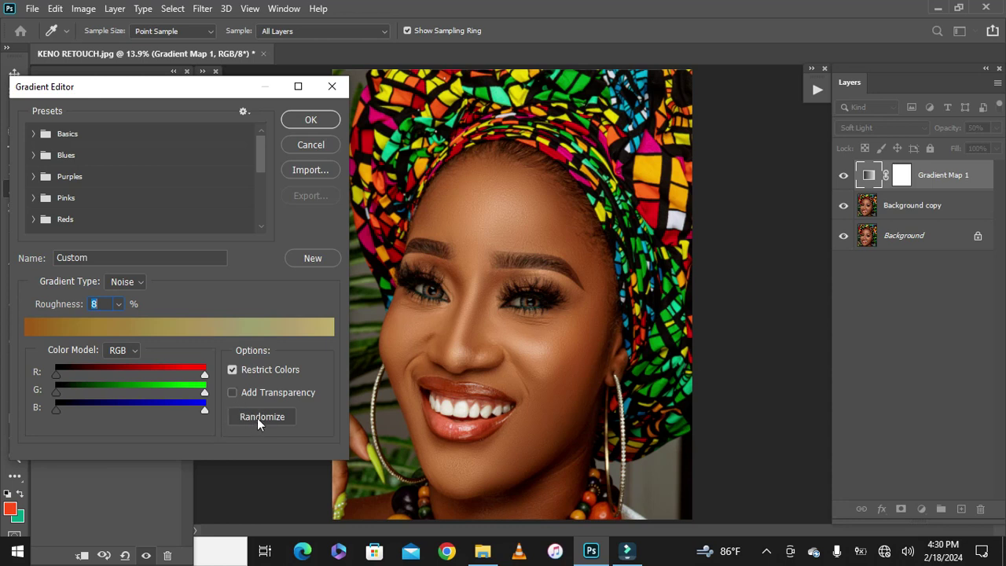
click(257, 418)
click(257, 416)
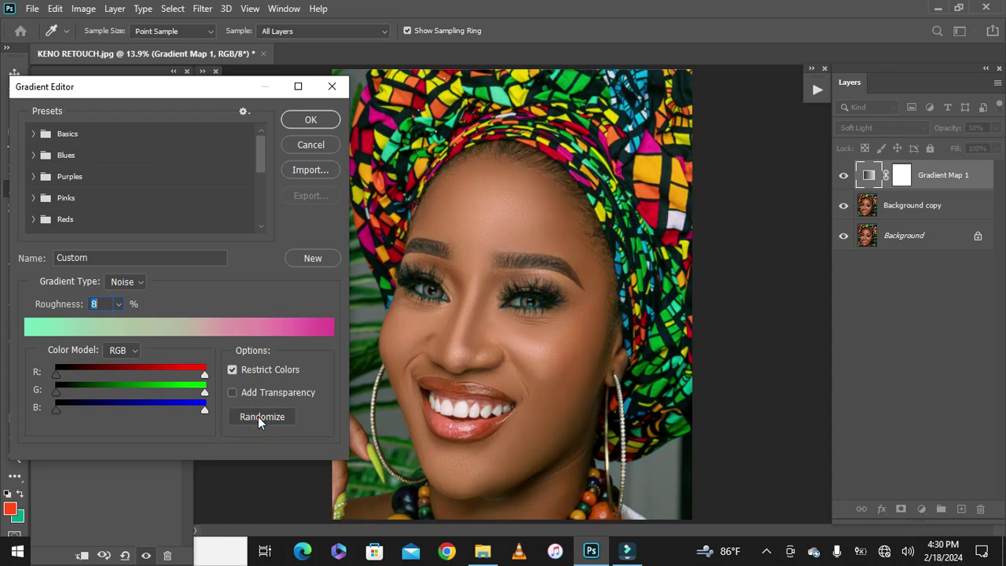
click(260, 415)
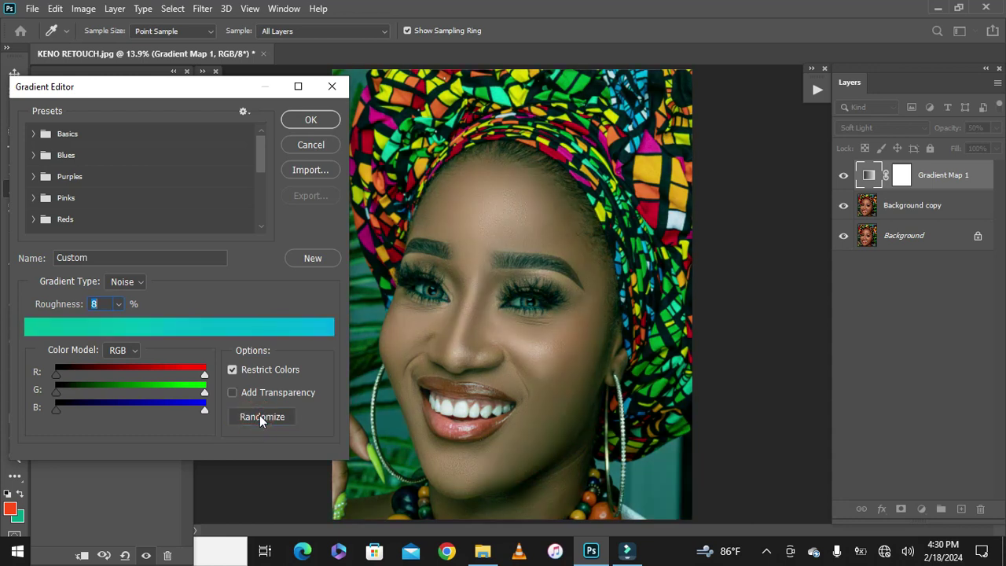
click(260, 415)
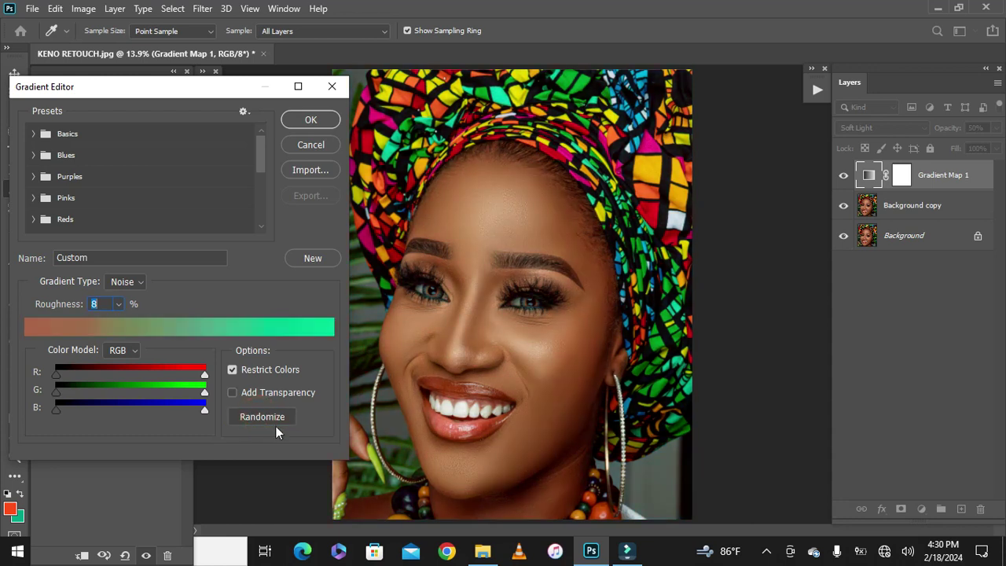
click(328, 122)
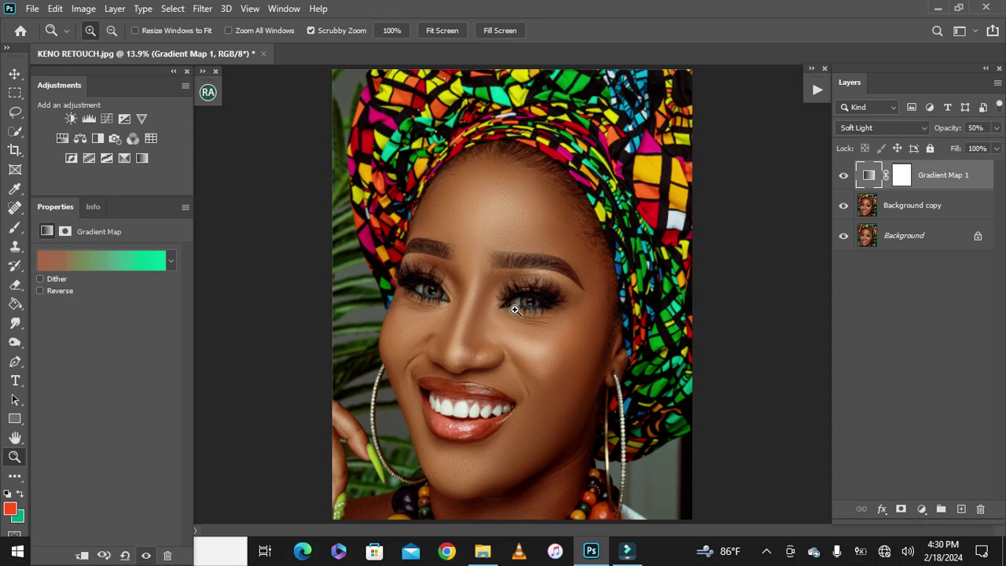
- Target the Gradient Map 1 layer mask, undo the accidental vector mask, and ready a black brush
click(903, 176)
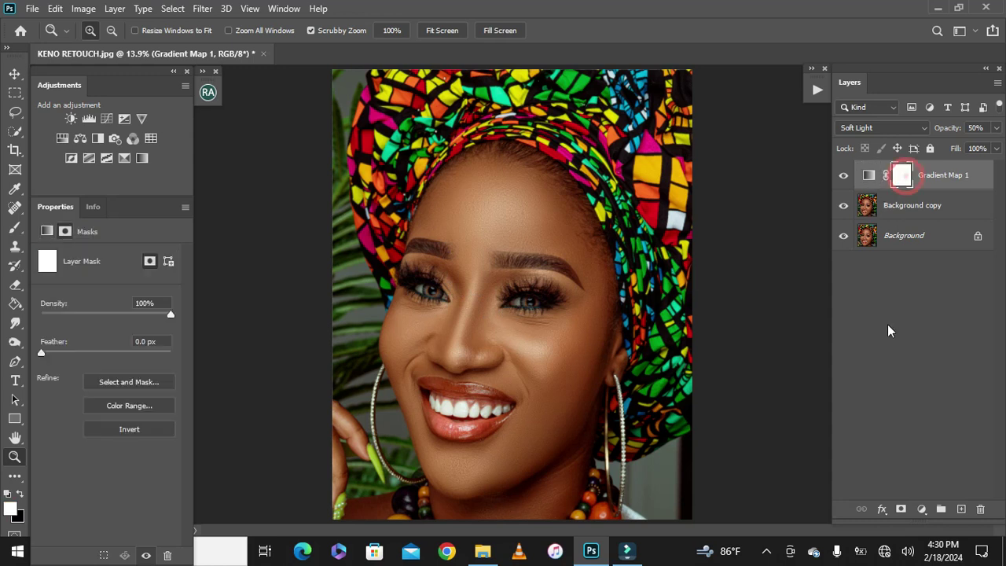
click(902, 510)
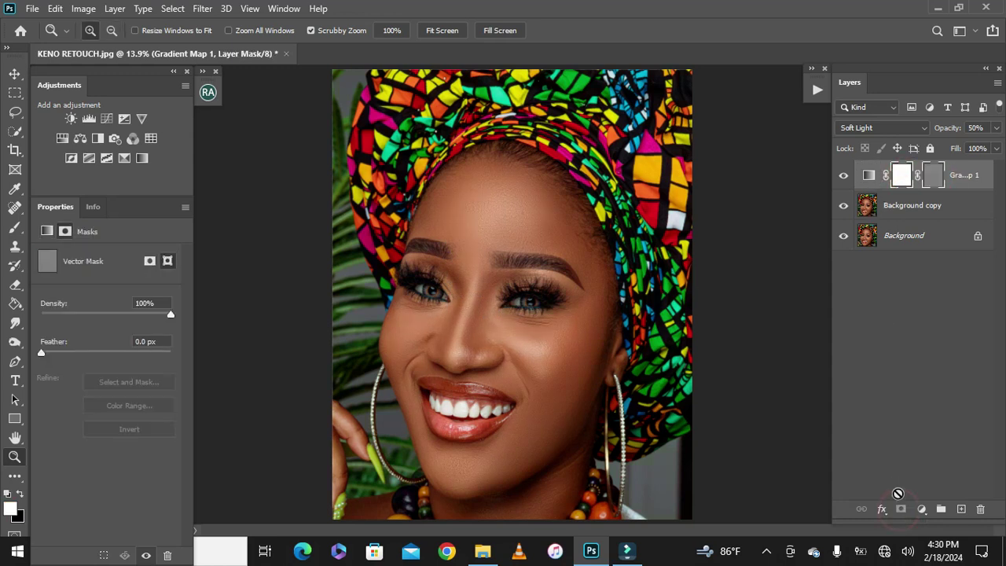
key(ctrl+z)
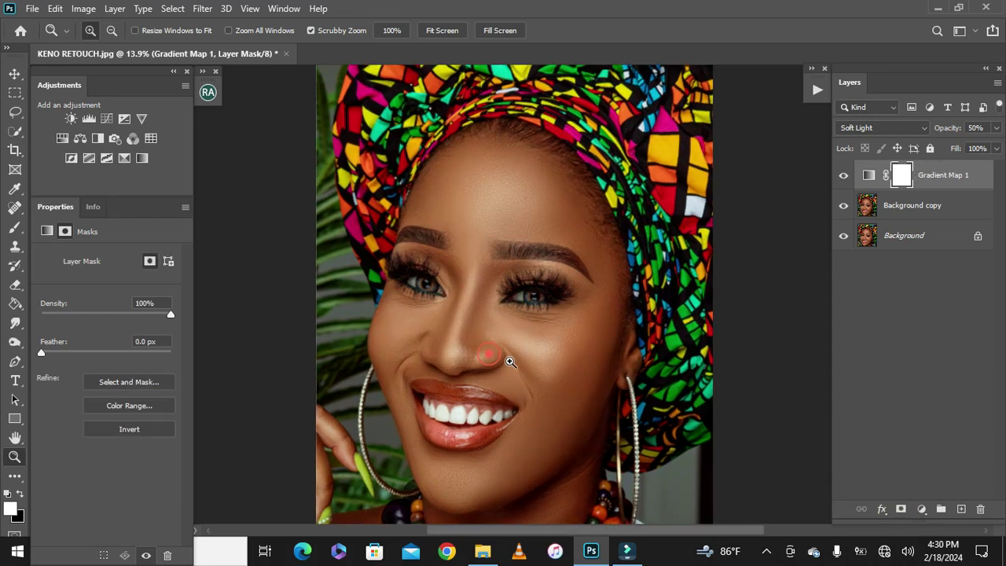
drag(496, 358, 567, 254)
key(ctrl+0)
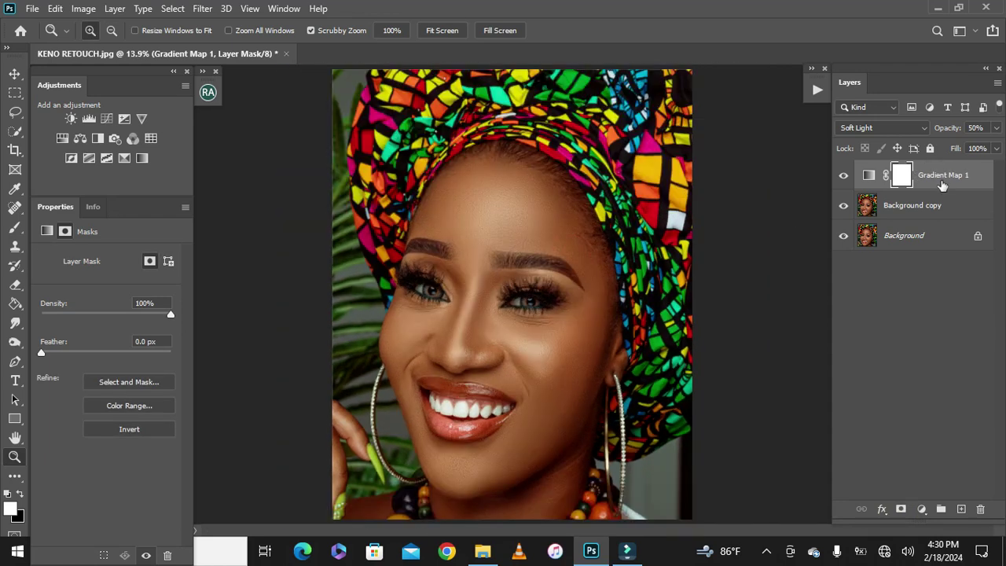
click(14, 227)
click(21, 493)
- Paint black on the mask along the headwrap and hairline, adjusting brush size as needed
drag(480, 158, 621, 153)
key(bracketright)
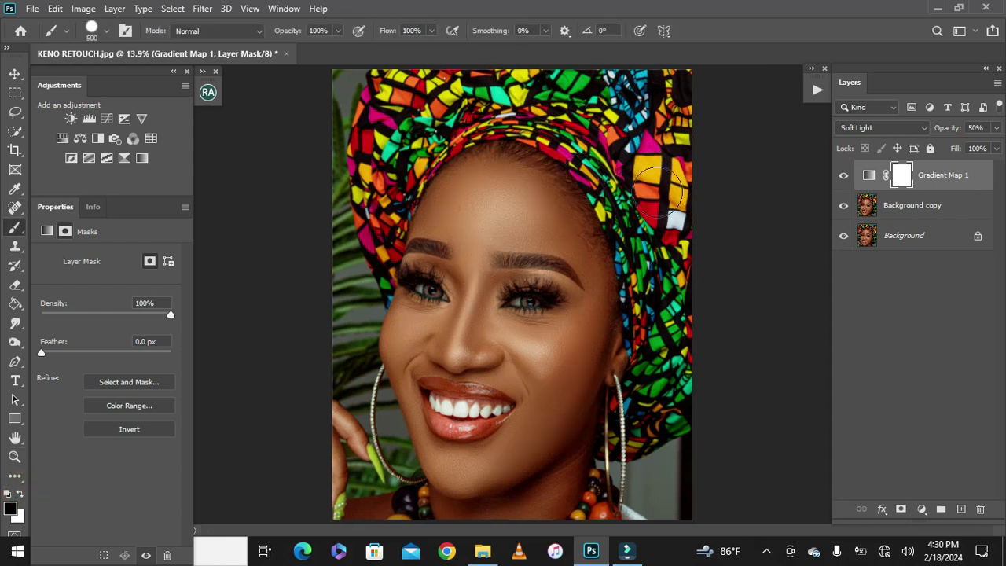
drag(667, 334, 637, 397)
key(bracketleft)
key(bracketleft)
key(bracketleft)
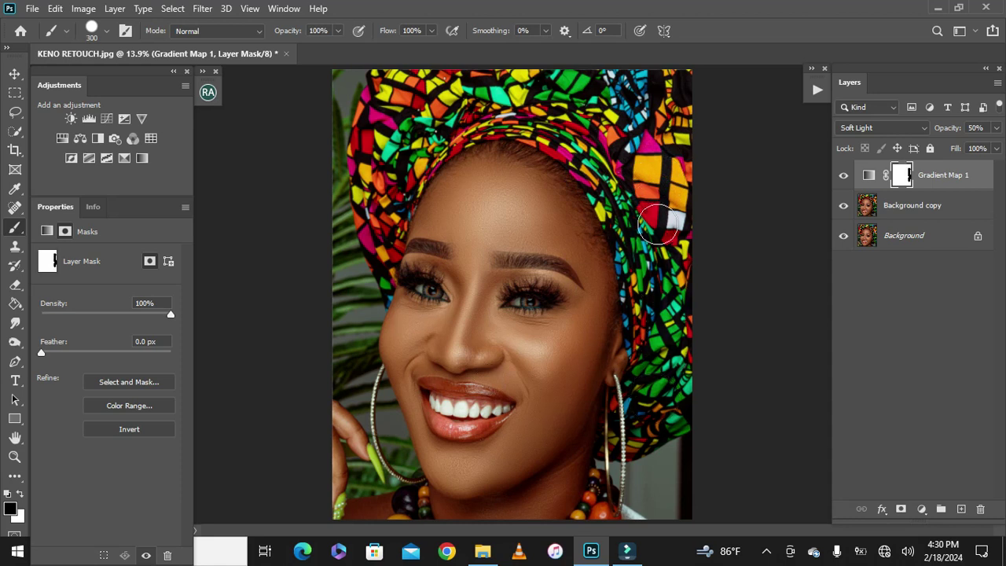
key(bracketright)
key(bracketright)
key(bracketleft)
key(bracketleft)
key(bracketleft)
click(595, 163)
key(bracketright)
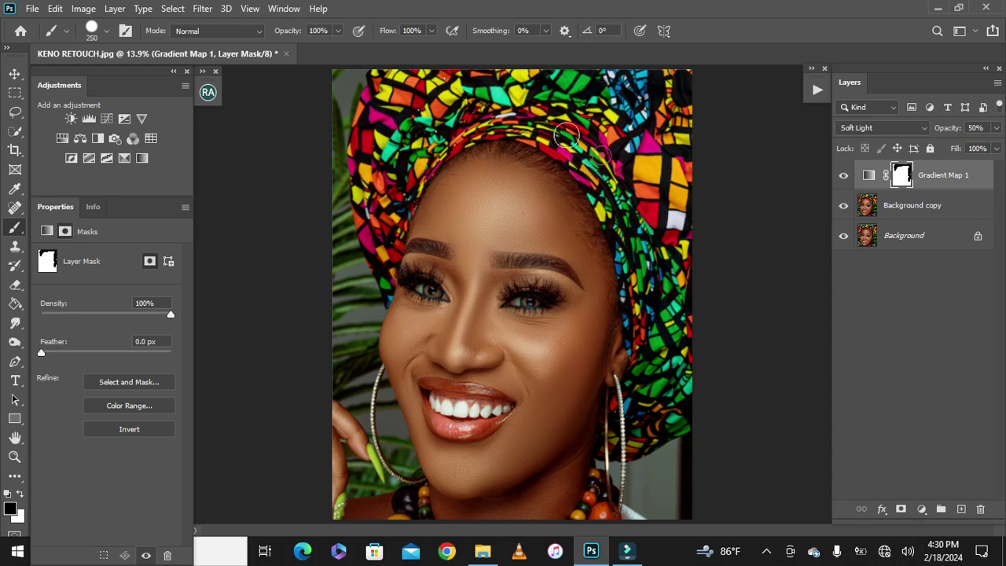
drag(454, 138, 381, 210)
- Zoom in and mask the gradient effect off both eyes and eyebrows
click(15, 456)
click(434, 301)
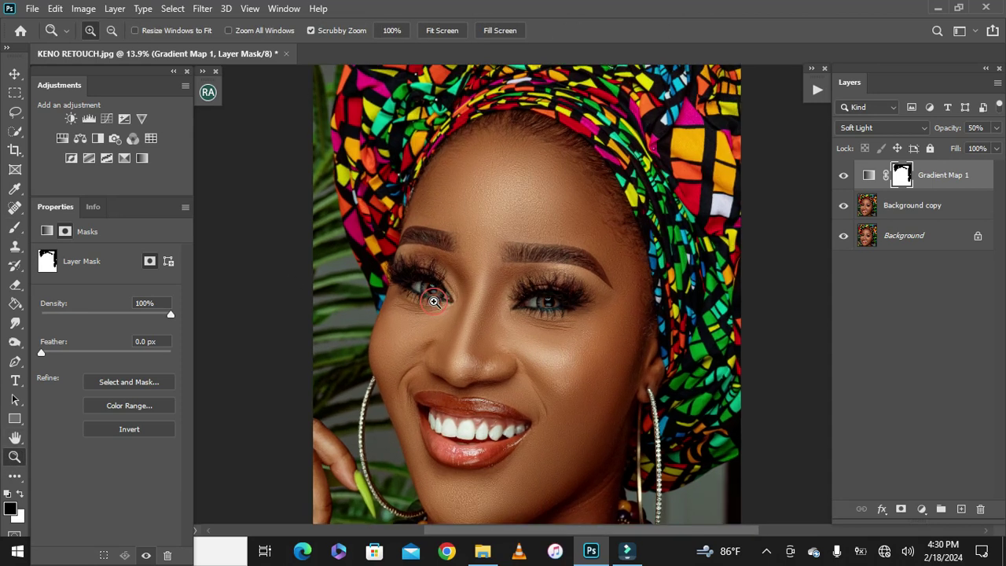
key(b)
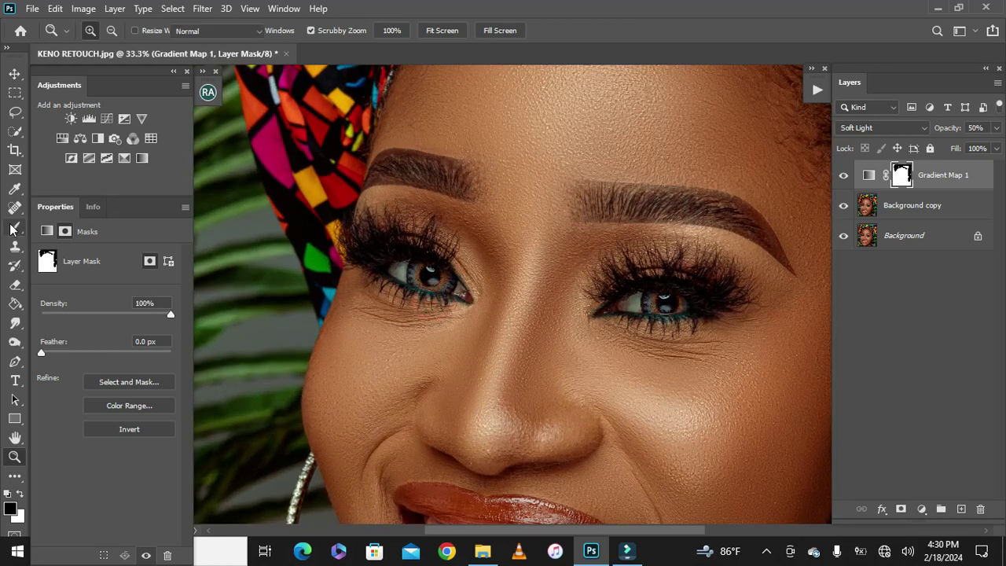
drag(430, 279, 409, 272)
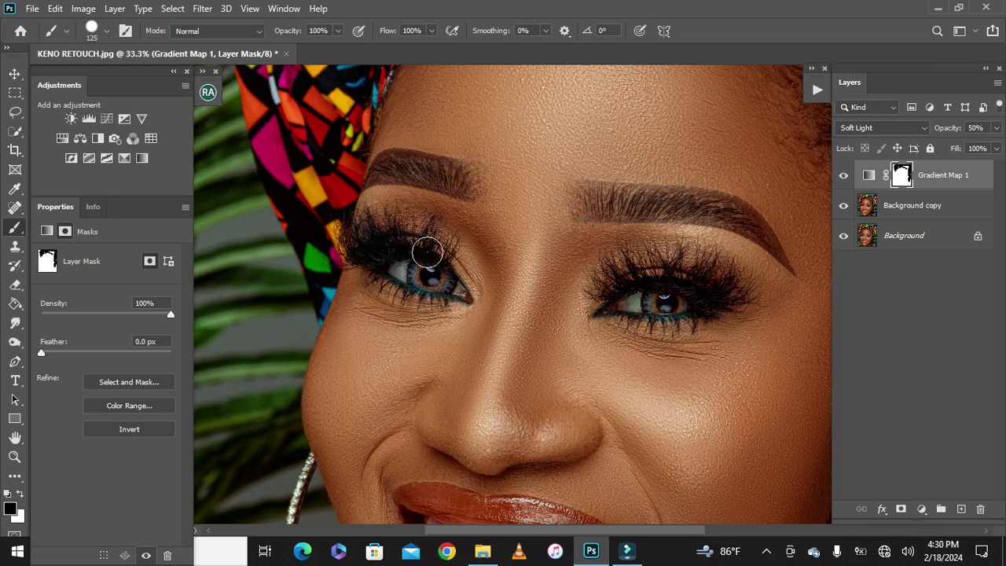
key(bracketleft)
key(bracketleft)
key(bracketleft)
mouse_move(471, 184)
mouse_down()
mouse_move(393, 162)
mouse_move(431, 180)
mouse_move(468, 172)
mouse_up()
key(bracketright)
key(bracketright)
mouse_move(702, 207)
mouse_down()
mouse_move(584, 204)
mouse_move(677, 207)
mouse_move(743, 228)
mouse_up()
key(bracketright)
key(bracketright)
key(bracketright)
mouse_move(718, 291)
mouse_down()
mouse_move(652, 270)
mouse_move(628, 303)
mouse_move(714, 291)
mouse_move(699, 269)
mouse_up()
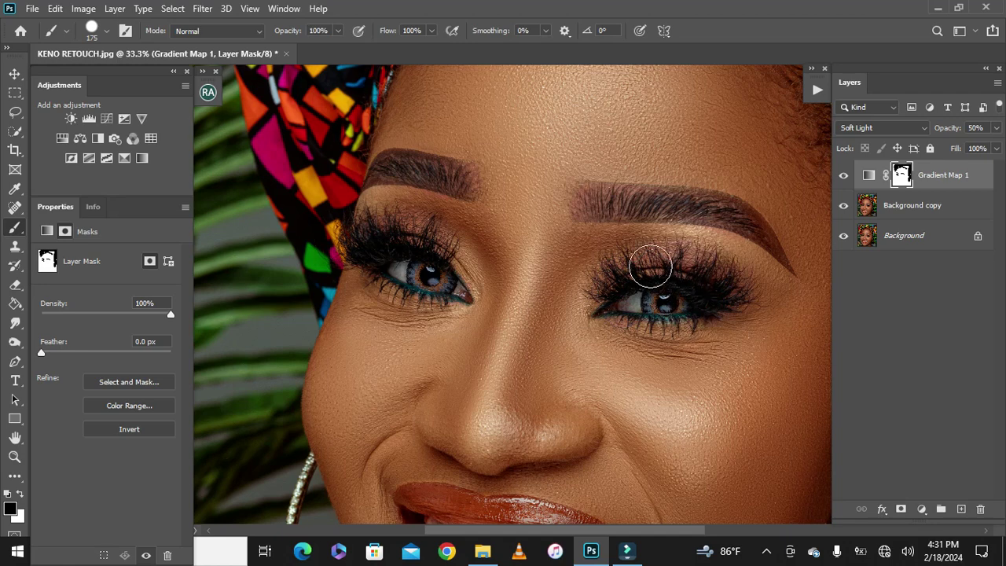
- Bring the mouth into view and mask the effect off the lips, teeth and nose crease
click(15, 438)
mouse_move(488, 361)
mouse_down()
mouse_move(532, 150)
mouse_move(547, 125)
mouse_up()
click(14, 227)
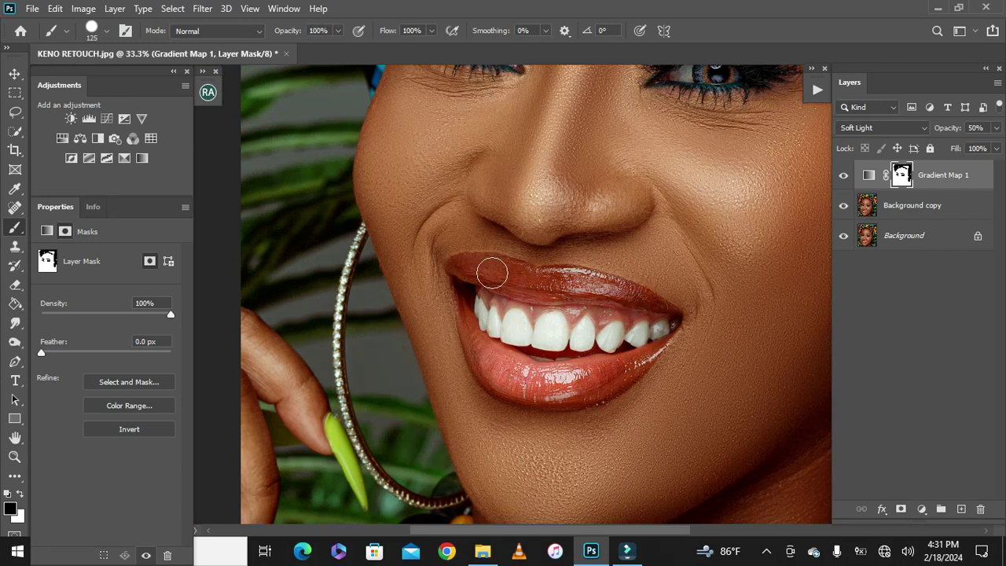
key(bracketright)
key(bracketright)
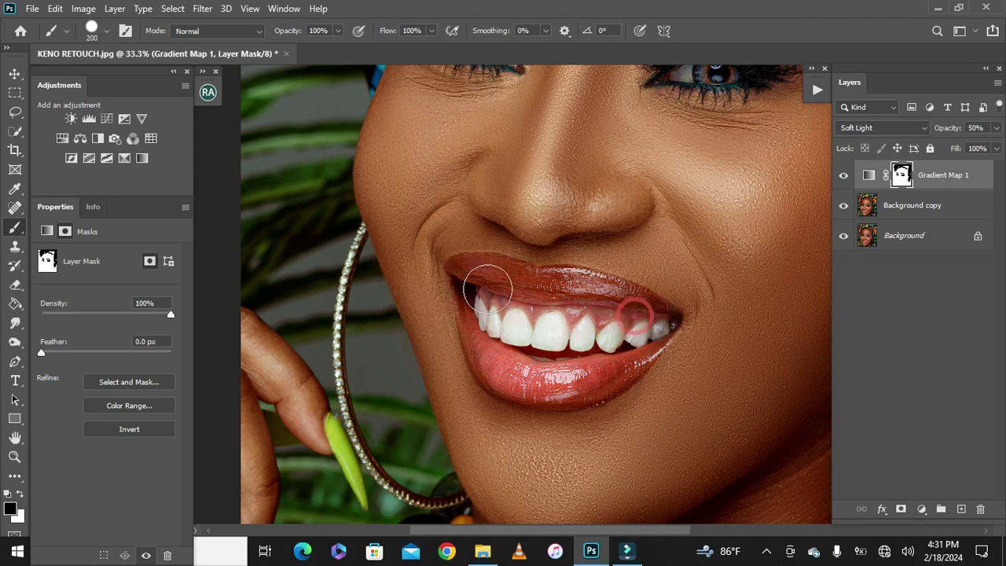
key(bracketright)
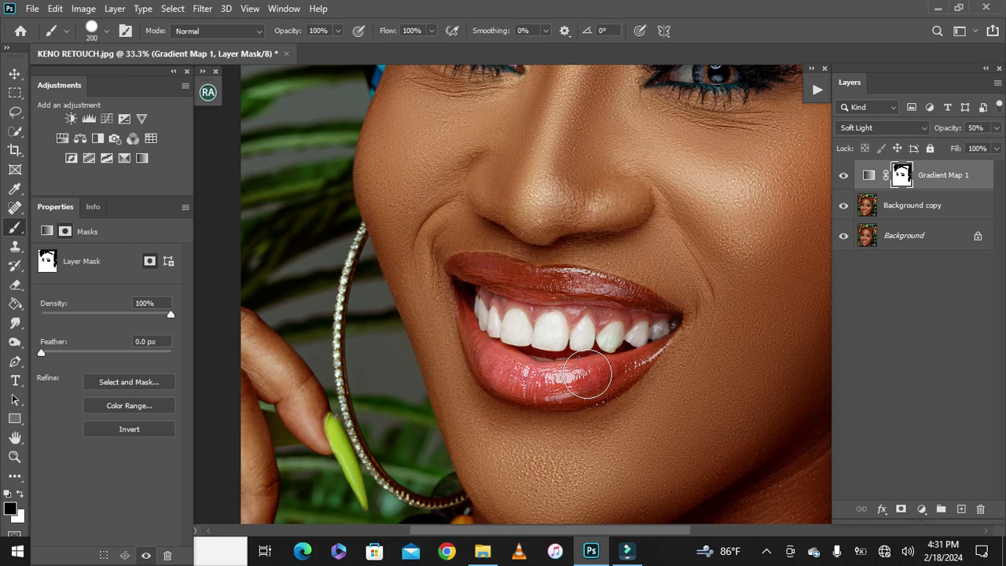
key(bracketleft)
key(bracketleft)
key(bracketleft)
key(bracketleft)
key(bracketleft)
mouse_move(650, 212)
mouse_down()
mouse_move(519, 241)
mouse_move(464, 197)
mouse_up()
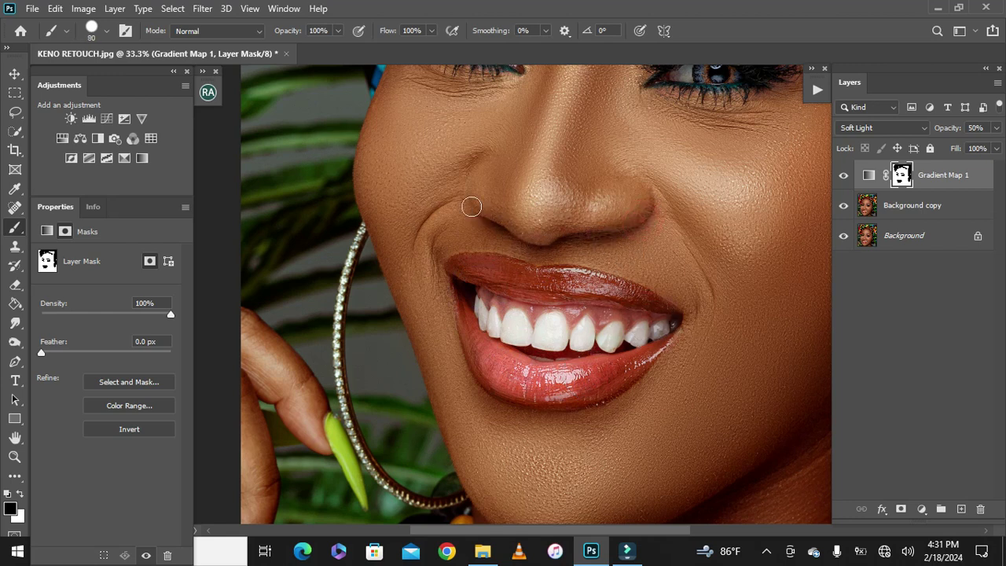
click(15, 457)
right_click(537, 398)
click(568, 406)
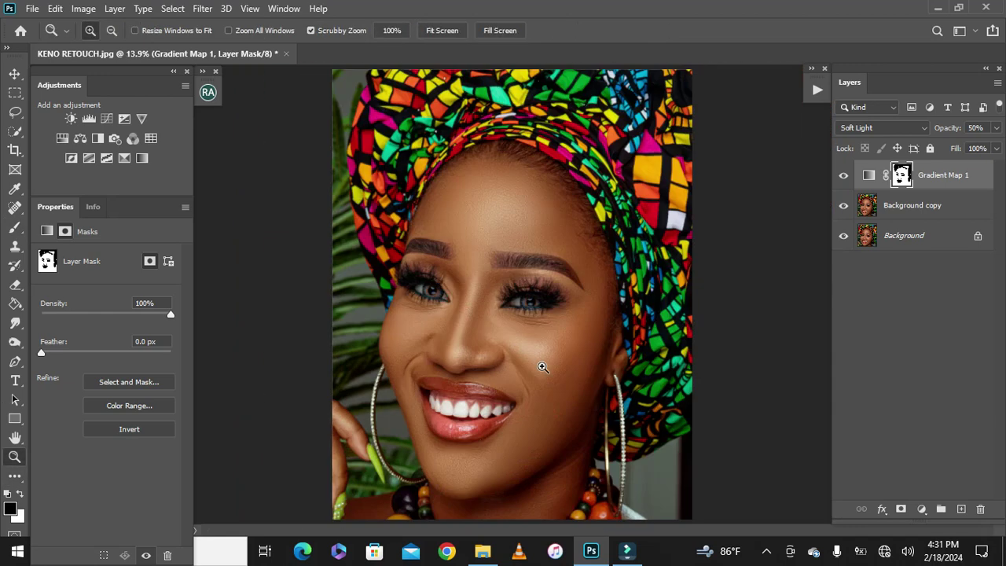
click(843, 176)
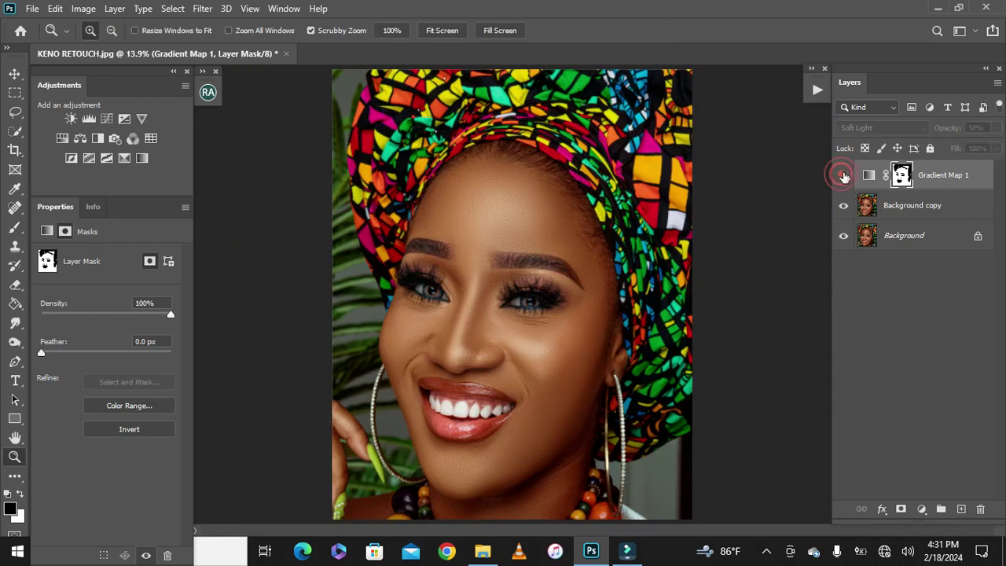
click(846, 176)
click(845, 175)
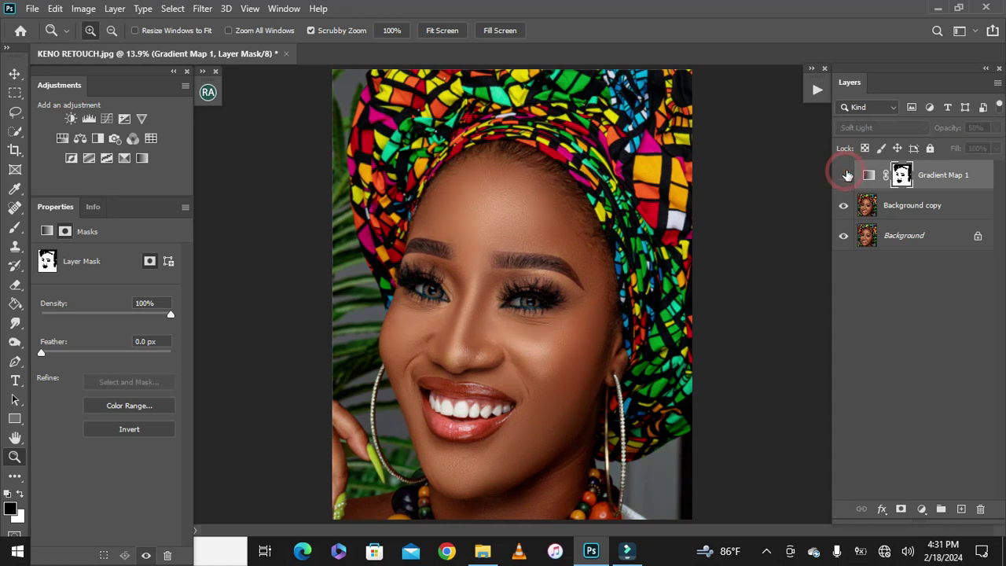
click(846, 175)
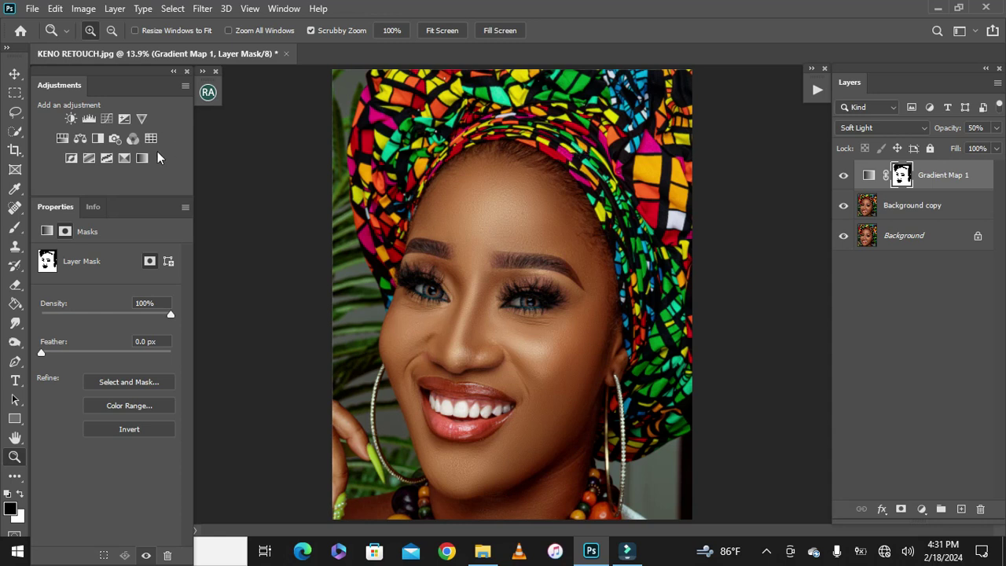
- Add a Selective Color layer with Reds set to Cyan -20 and Black +8
click(125, 158)
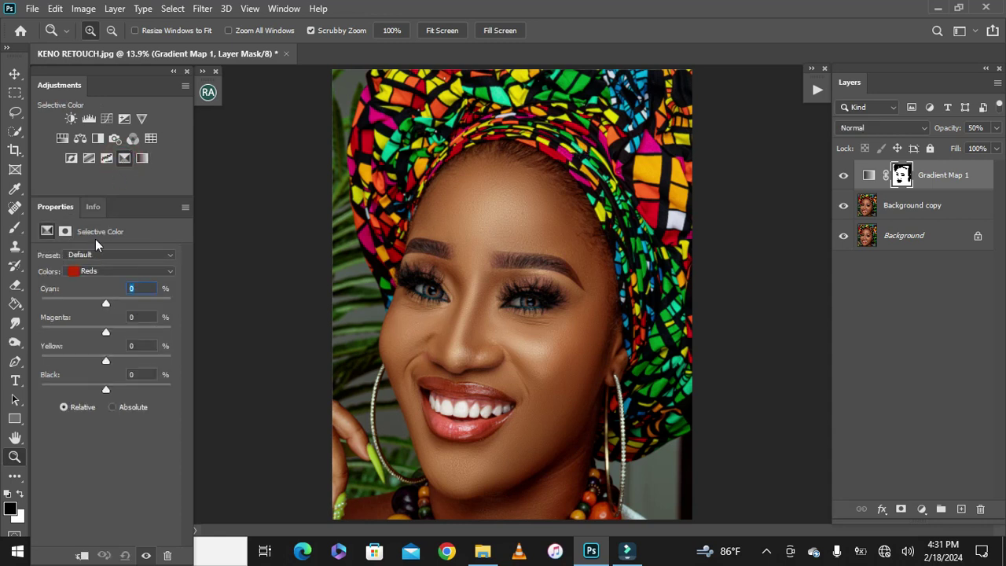
click(105, 303)
drag(97, 304, 94, 305)
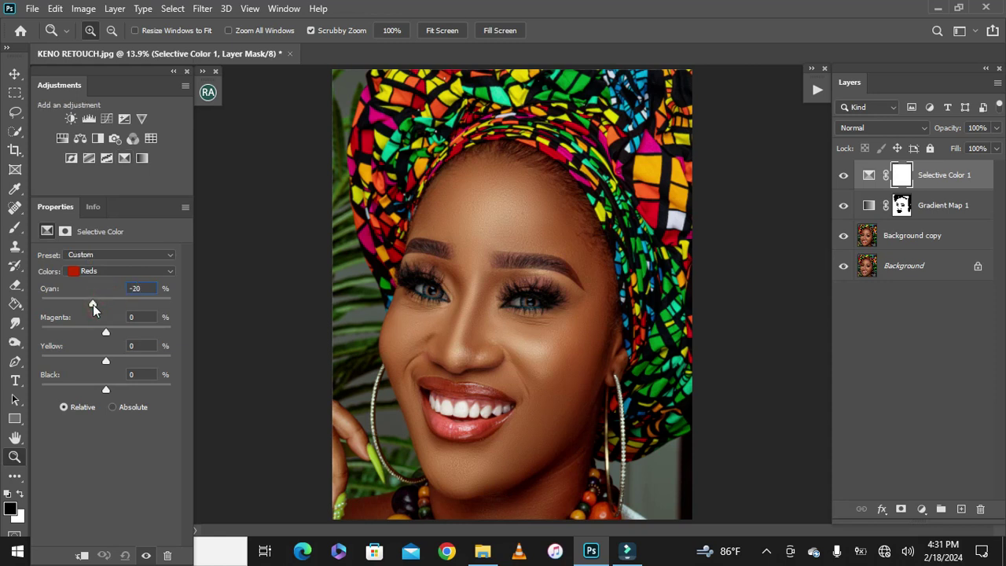
drag(106, 389, 111, 390)
- Toggle Selective Color 1's visibility to compare, leaving both adjustment layers on
click(922, 510)
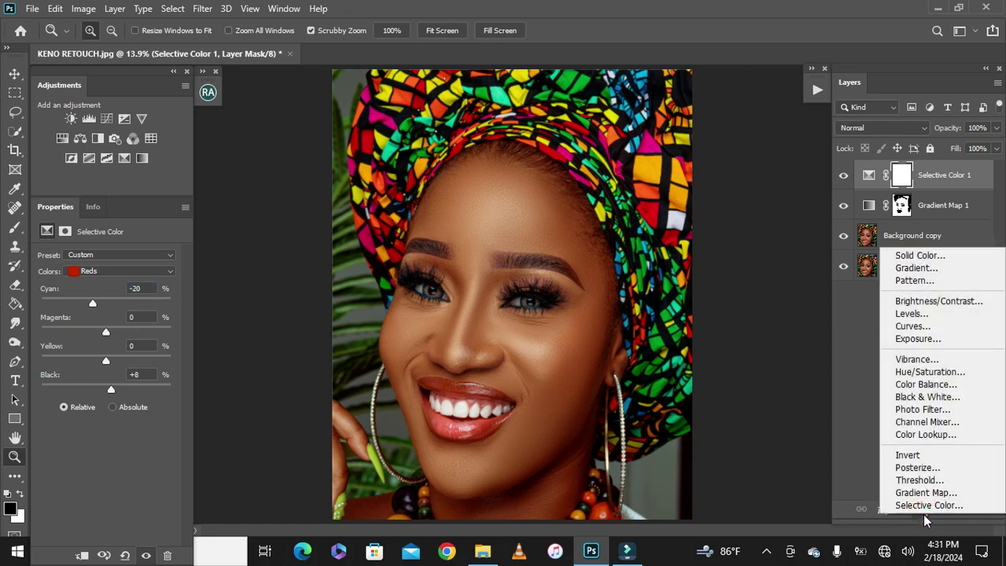
click(911, 526)
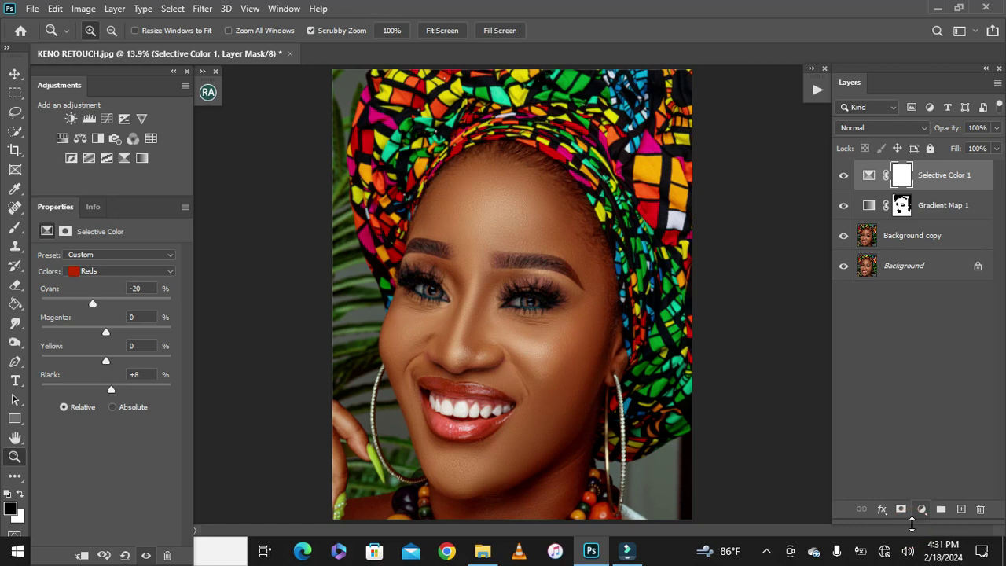
click(842, 175)
mouse_move(843, 211)
mouse_down()
mouse_move(847, 171)
mouse_move(844, 206)
mouse_up()
- Stamp all visible layers into a merged Layer 1, restoring Selective Color 1 to Normal blending
key(alt)
key(alt+shift+e)
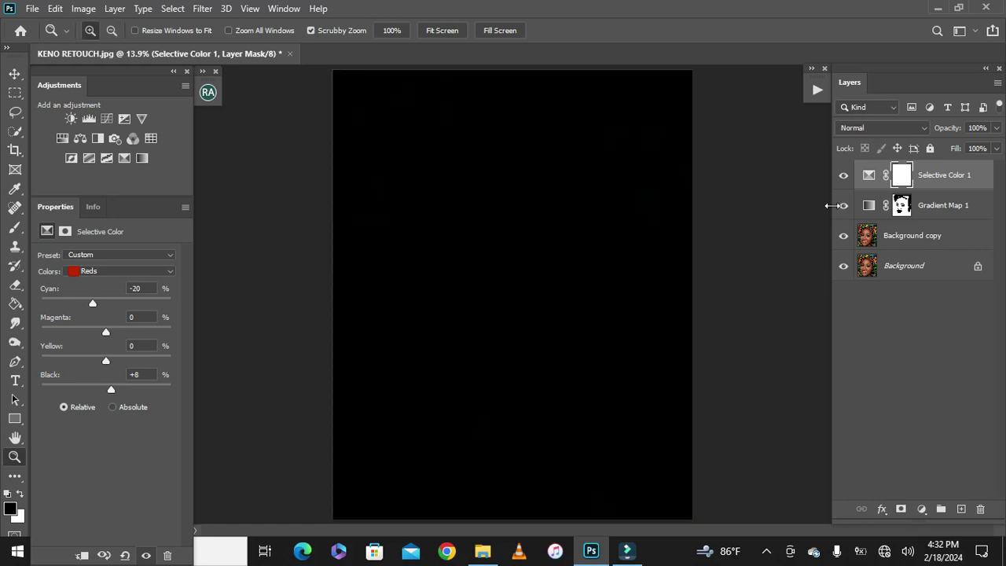
key(alt+shift+n)
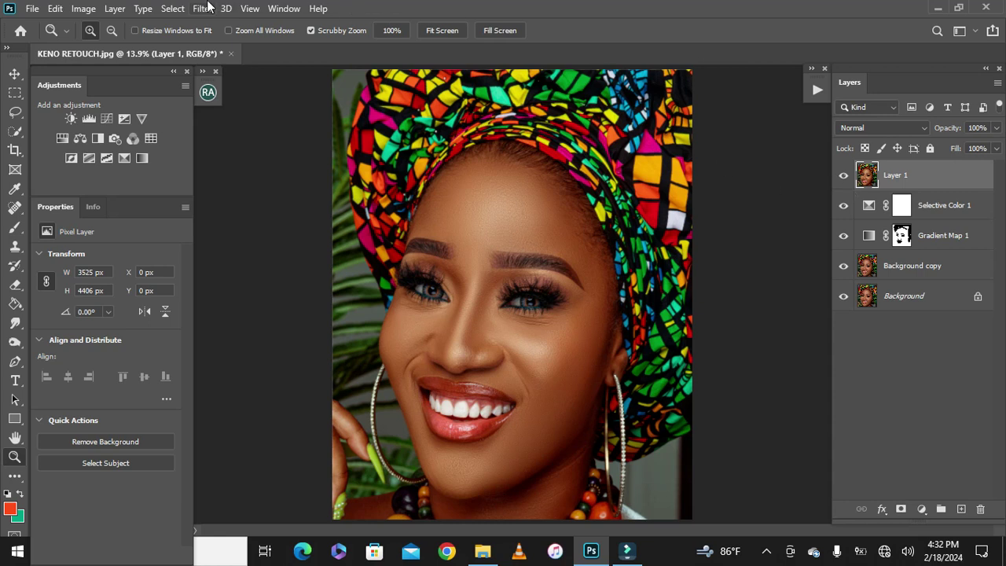
- Open the Camera Raw Filter on Layer 1 and set Color Mixer reds to Saturation +6, Luminance -2
click(206, 9)
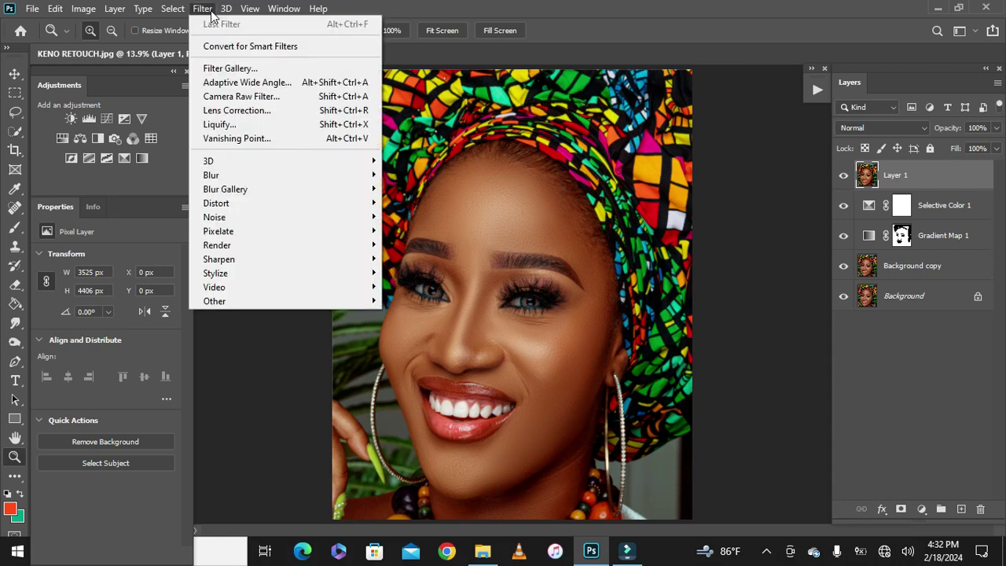
click(231, 96)
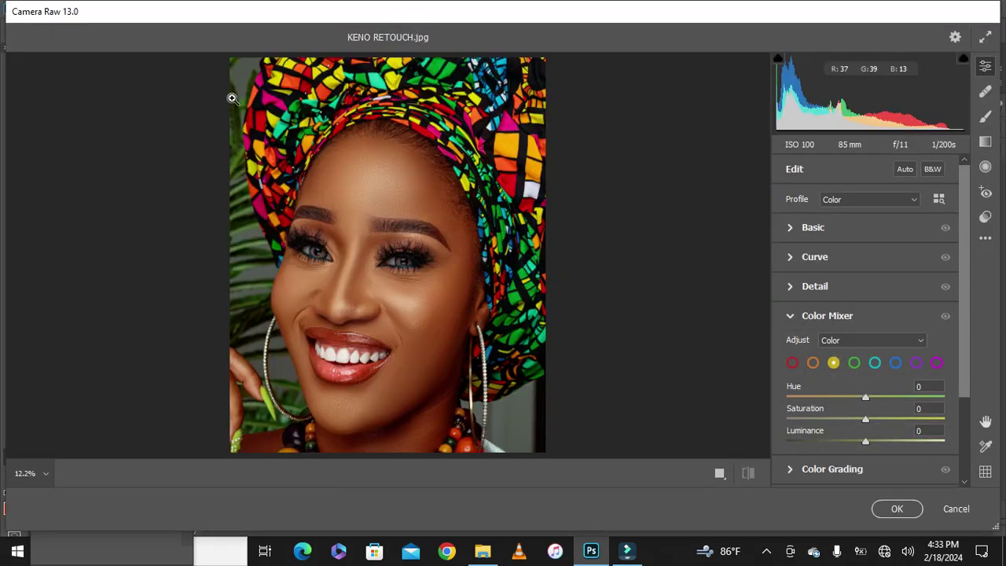
click(792, 363)
click(869, 423)
drag(869, 422, 869, 422)
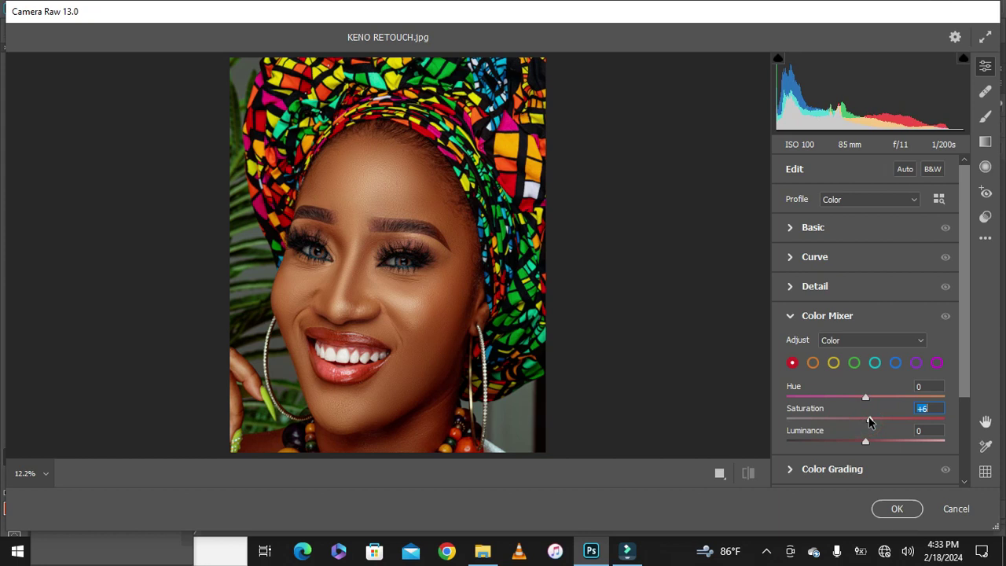
click(864, 442)
drag(864, 442, 862, 442)
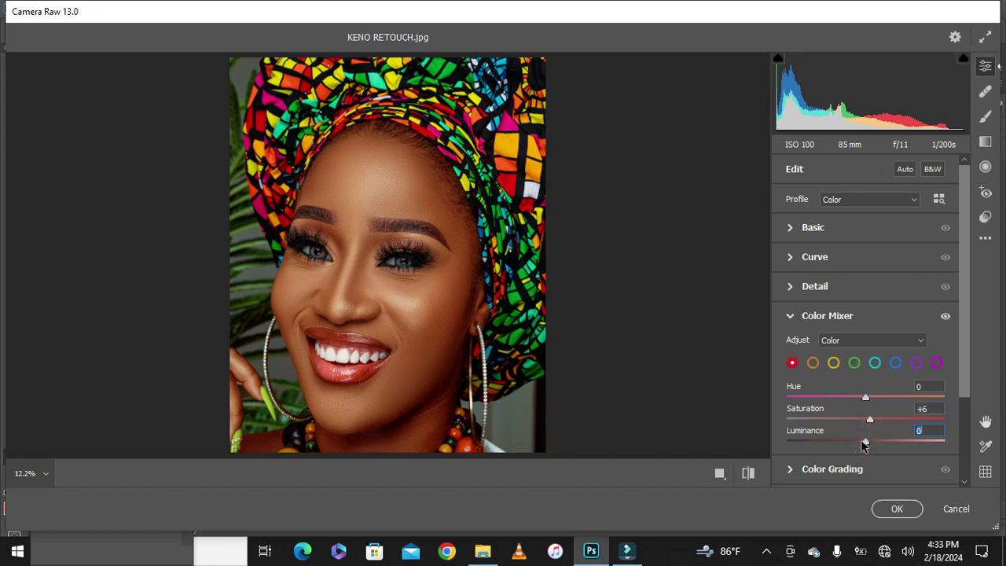
click(789, 228)
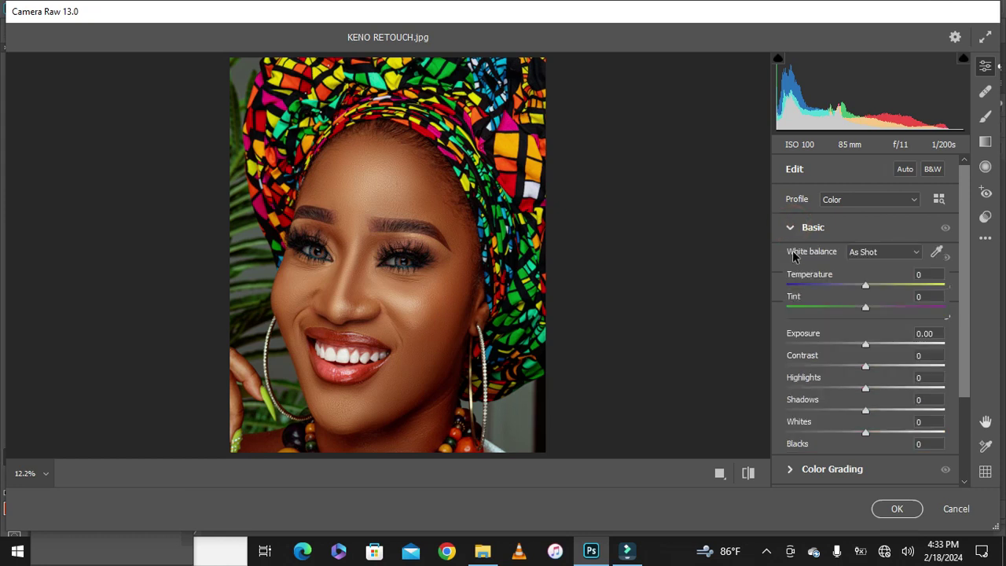
- In Camera Raw Basic, set Saturation +3, Texture +4, Blacks -4 and Shadows +4, comparing before/after
click(962, 426)
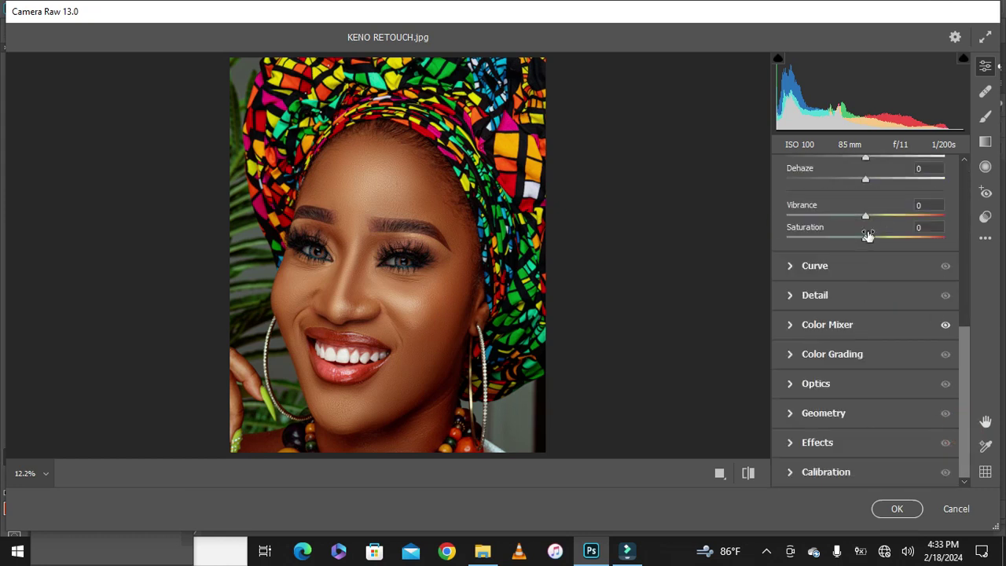
drag(867, 235, 869, 240)
click(962, 234)
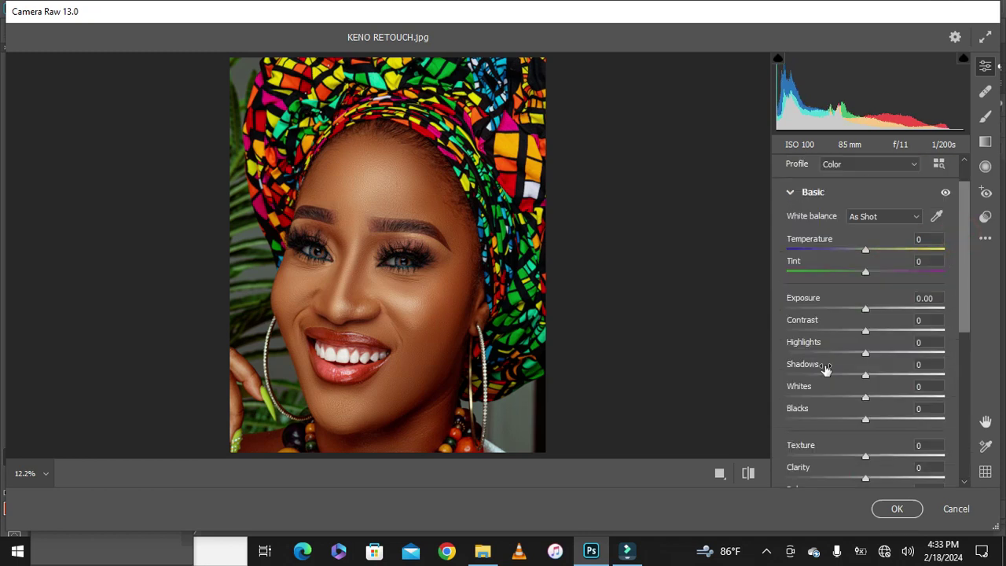
drag(866, 456, 869, 456)
click(864, 419)
drag(865, 421, 863, 419)
click(865, 375)
drag(865, 374, 868, 376)
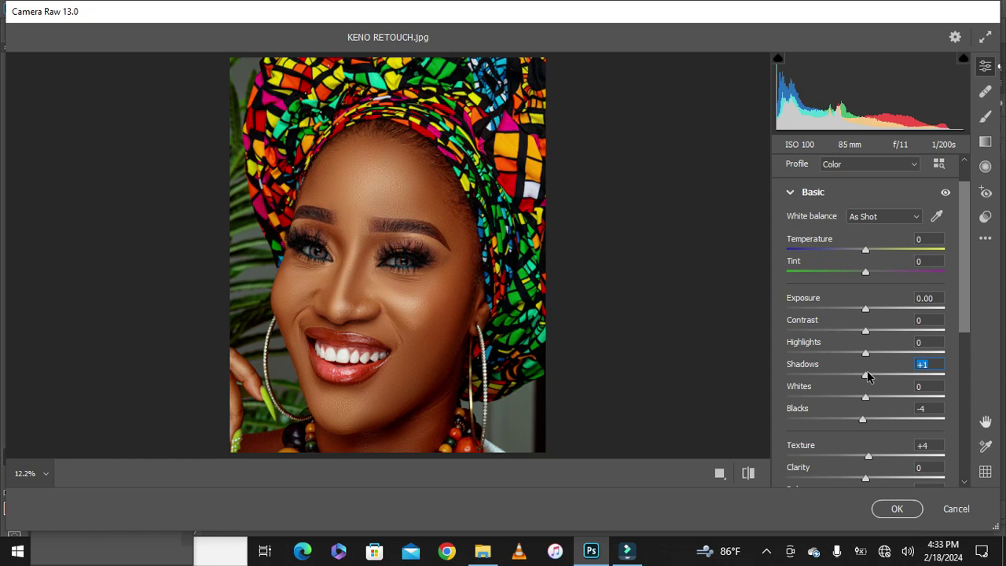
key(q)
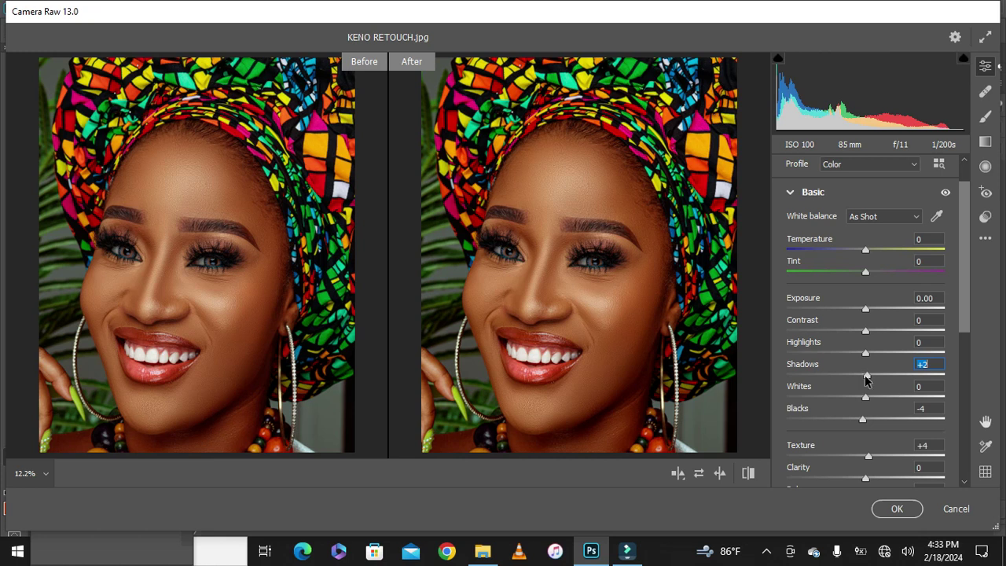
drag(865, 376, 869, 379)
- Apply the Camera Raw filter, compare against the Background alone, and finish with all layers visible
click(894, 509)
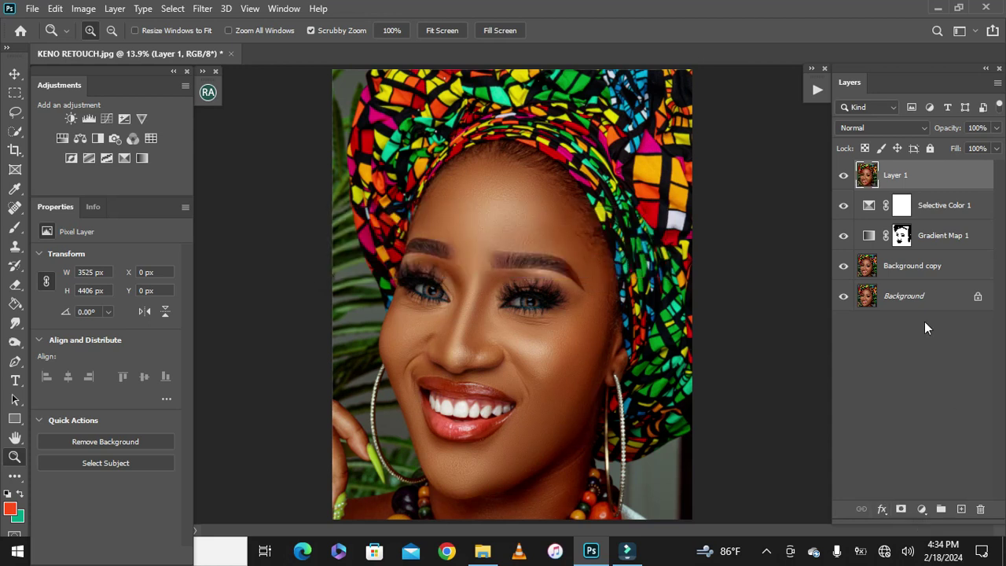
alt+click(844, 300)
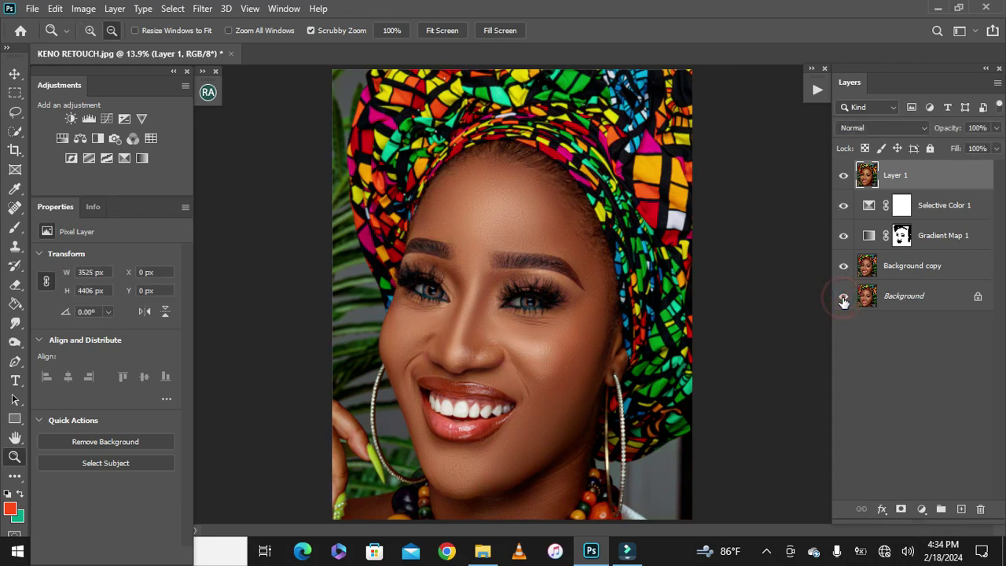
alt+click(843, 299)
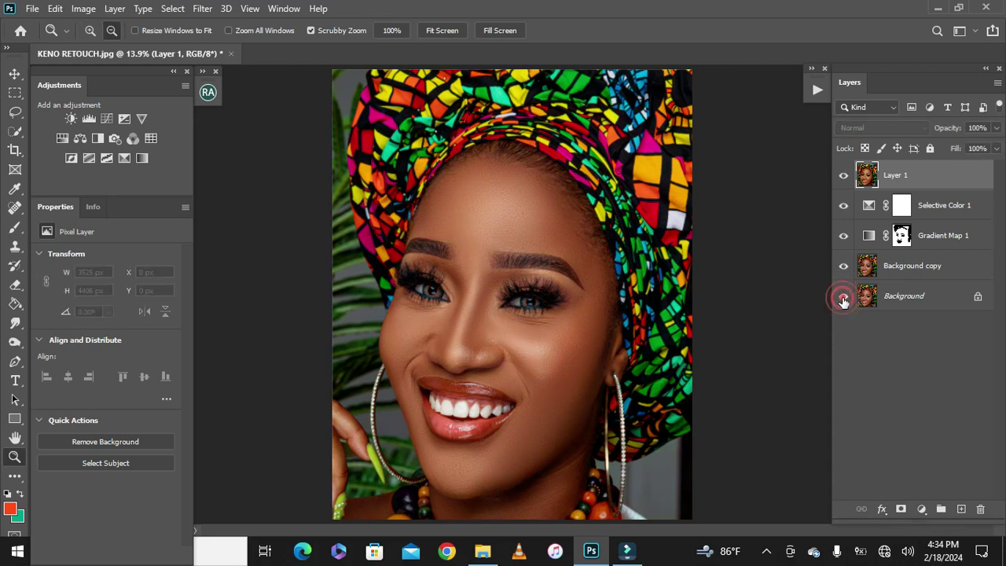
alt+click(844, 300)
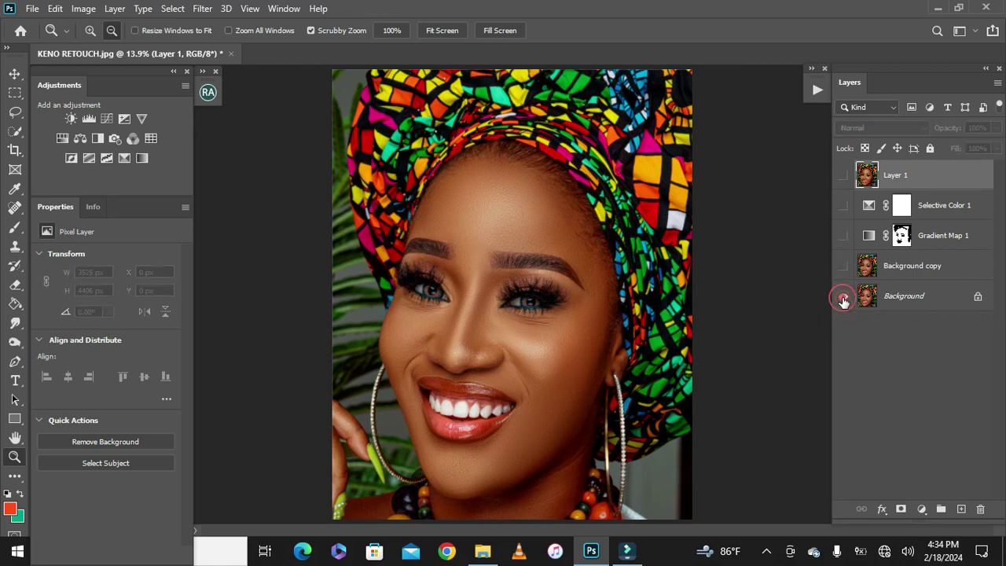
alt+click(844, 299)
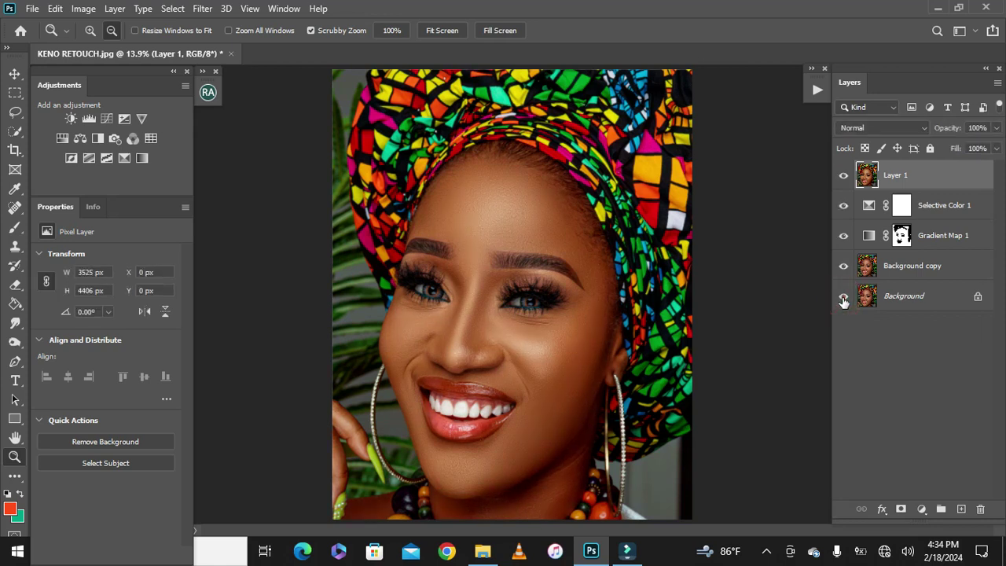
alt+click(844, 300)
alt+click(843, 299)
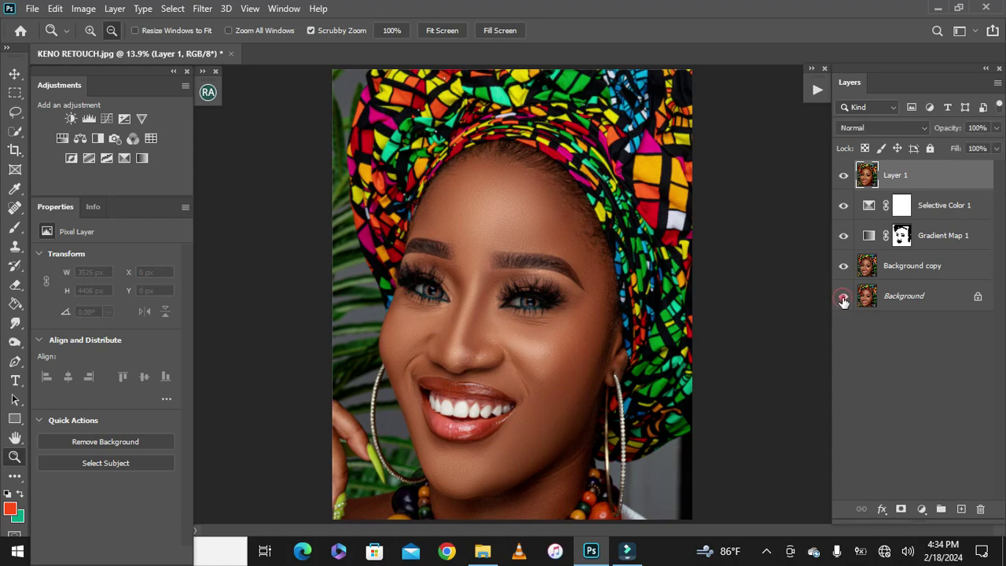